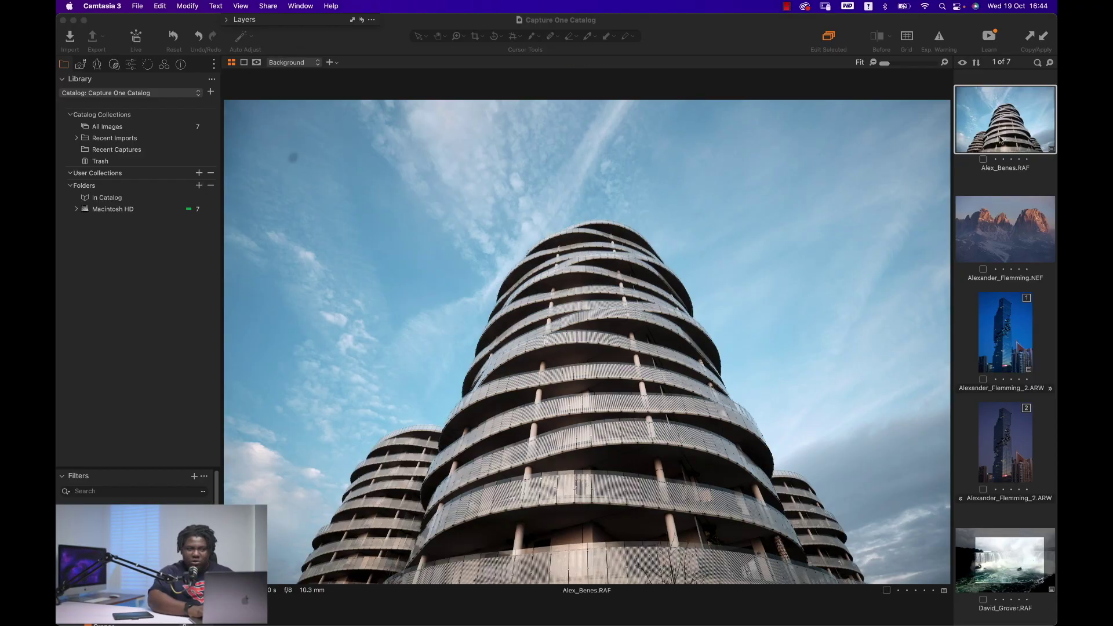
# Reset the adjustments on the curved-tower photo, apply Auto Adjust, and undo and redo it to compare the result.
pyautogui.click(173, 38)
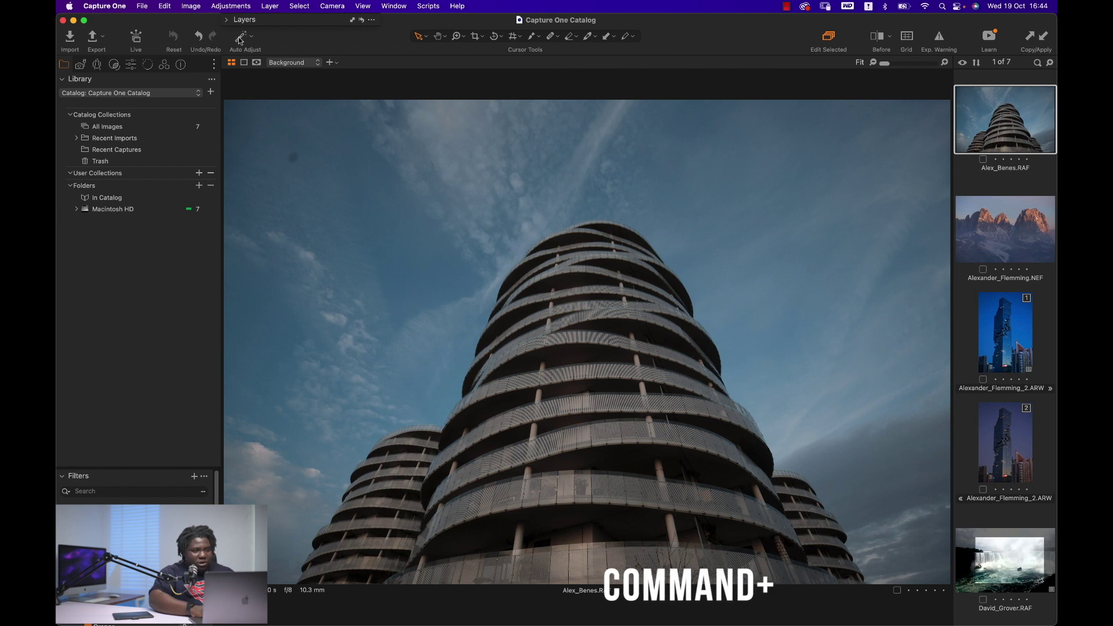
pyautogui.press('super+l')
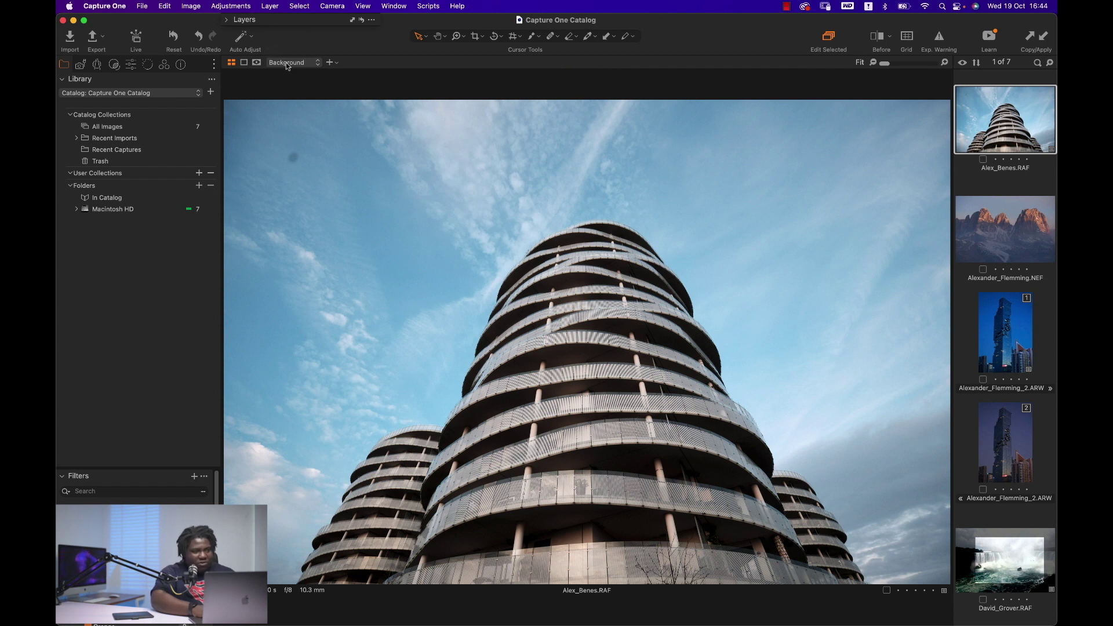
pyautogui.press('super+z')
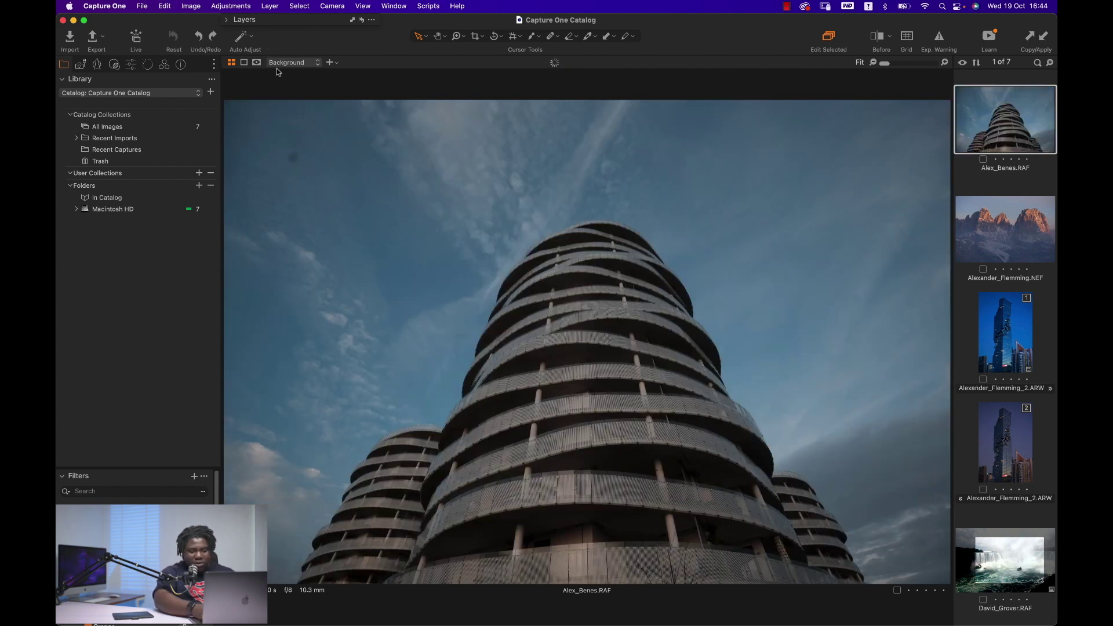
pyautogui.press('super+shift+z')
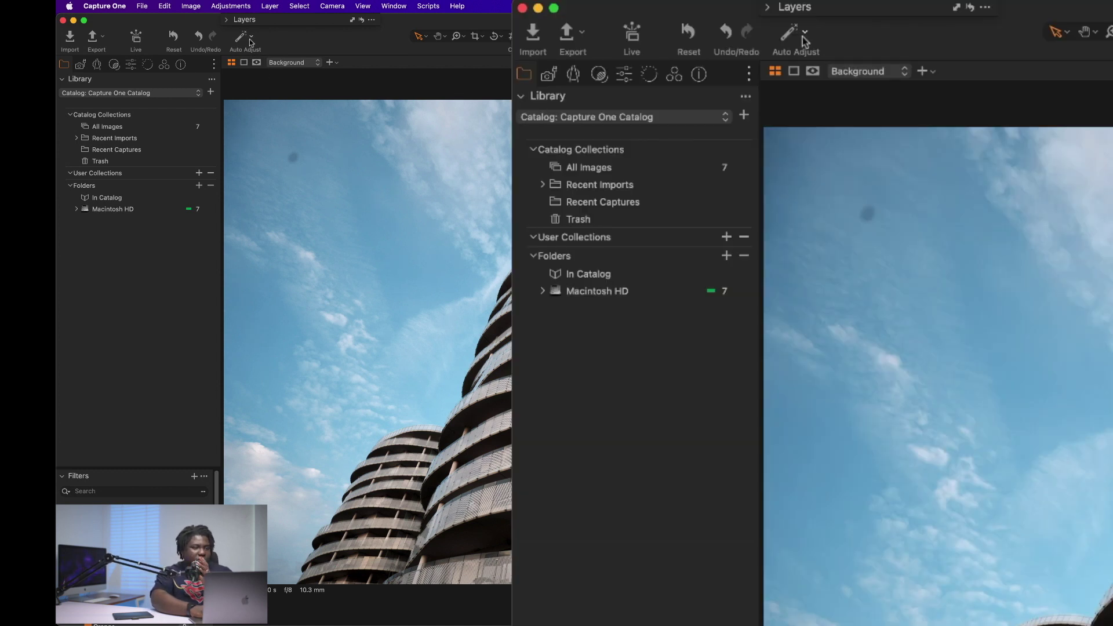
# Review which corrections are enabled in the Auto Adjust options.
pyautogui.click(250, 40)
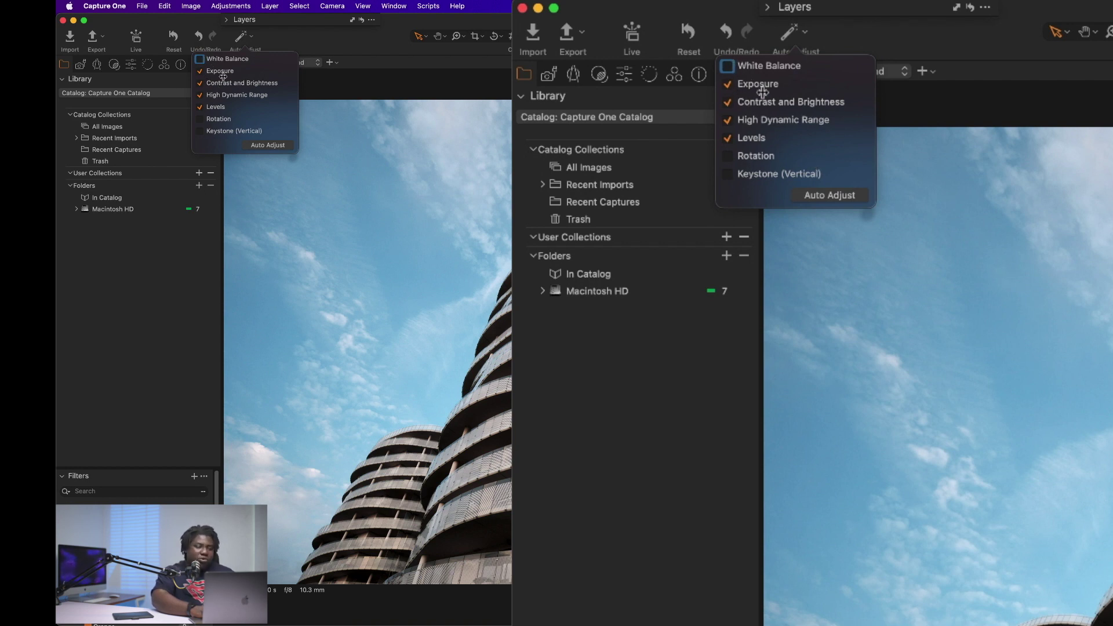
pyautogui.click(805, 31)
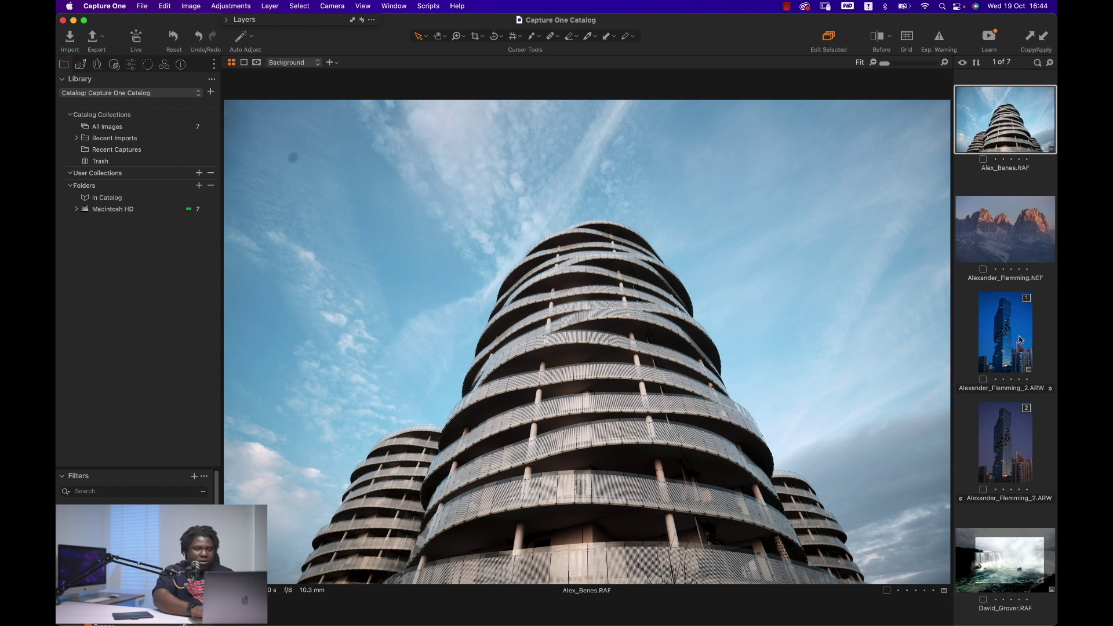
# Compare variant 1 of the dusk skyscraper photo with its unedited variant 2 by viewing them alternately.
pyautogui.click(1021, 339)
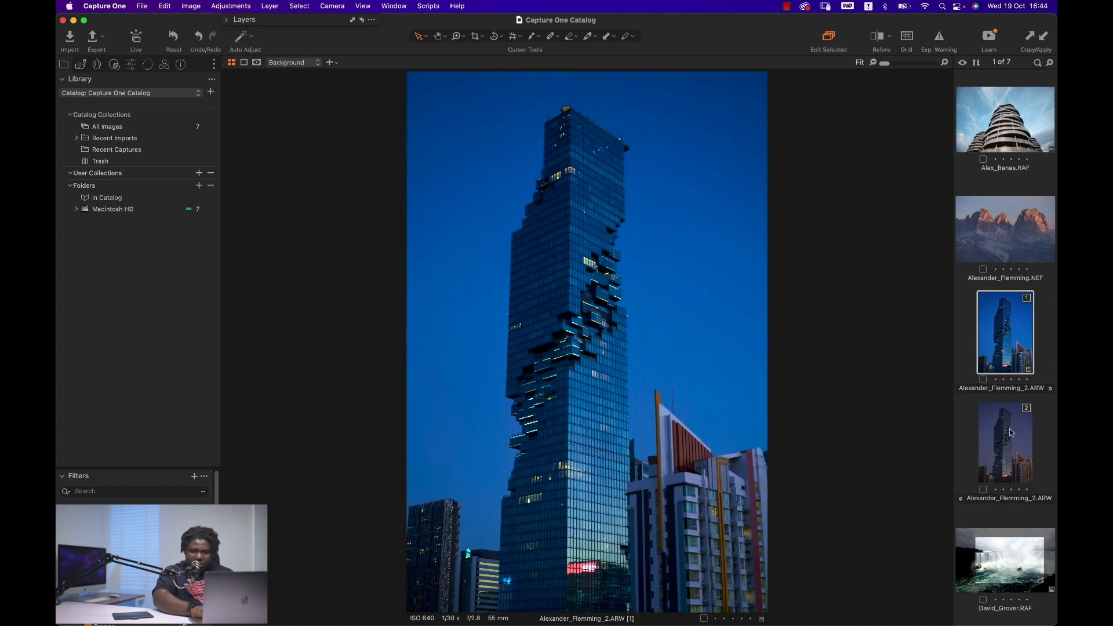
pyautogui.click(1010, 432)
pyautogui.click(1019, 309)
pyautogui.click(1004, 435)
pyautogui.click(1003, 355)
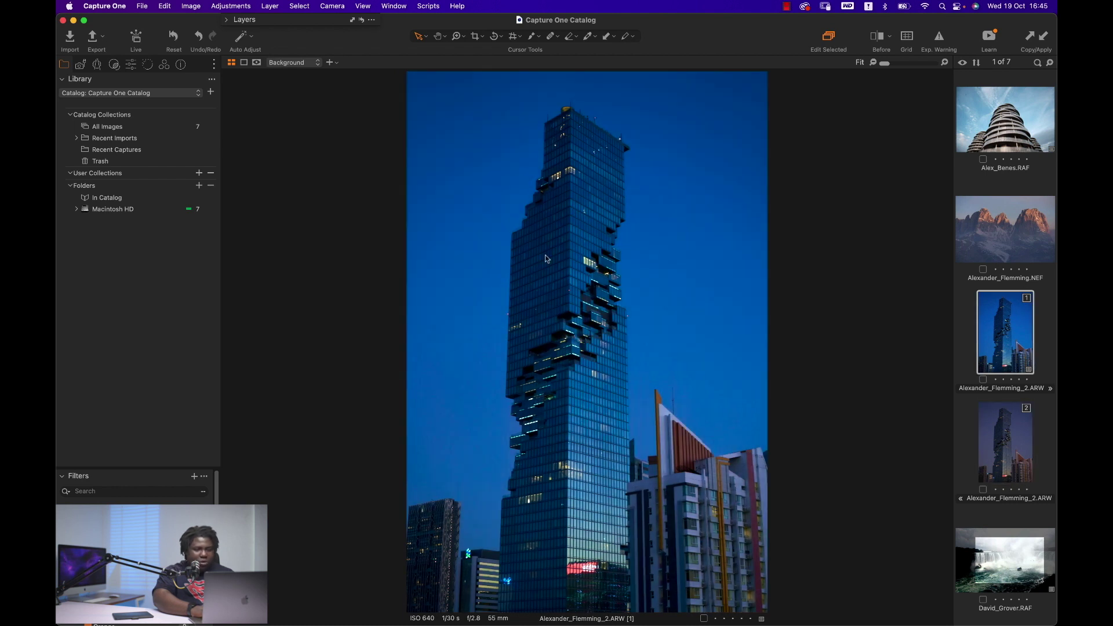
pyautogui.click(1022, 453)
pyautogui.click(1019, 364)
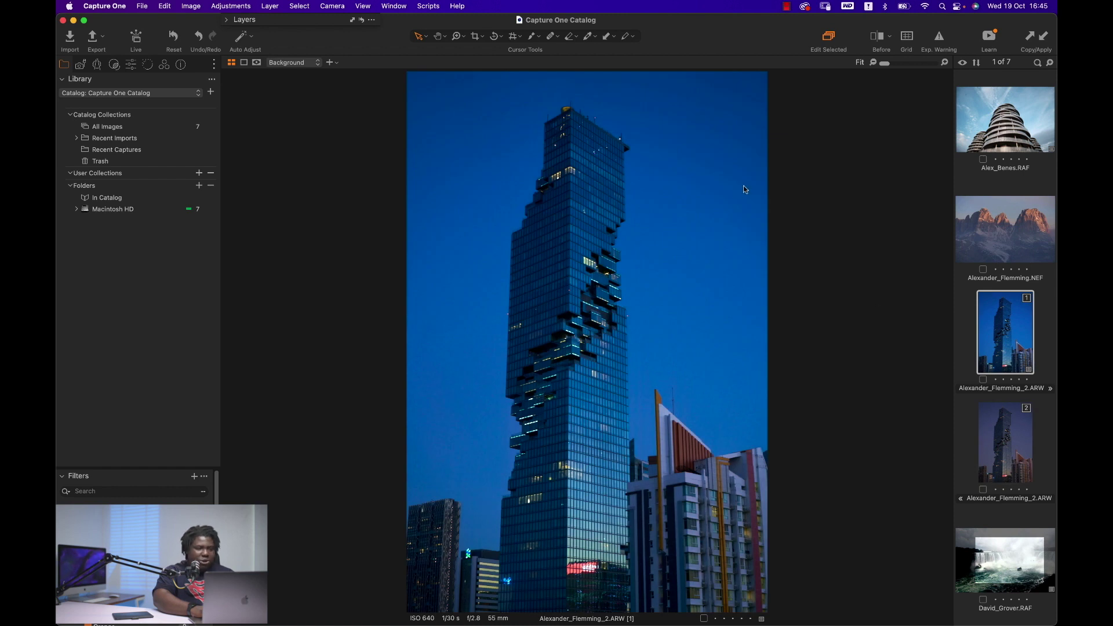
# Reset skyscraper variant 1, then set its Saturation to 100 and its RGB Levels highlight input to 211.
pyautogui.click(178, 39)
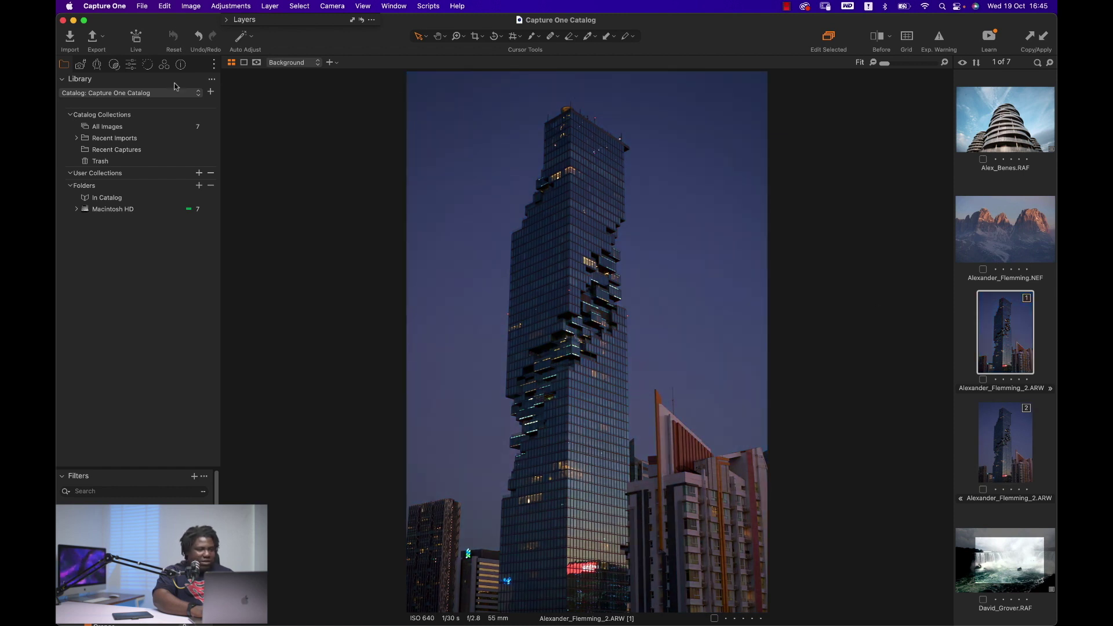
pyautogui.click(131, 64)
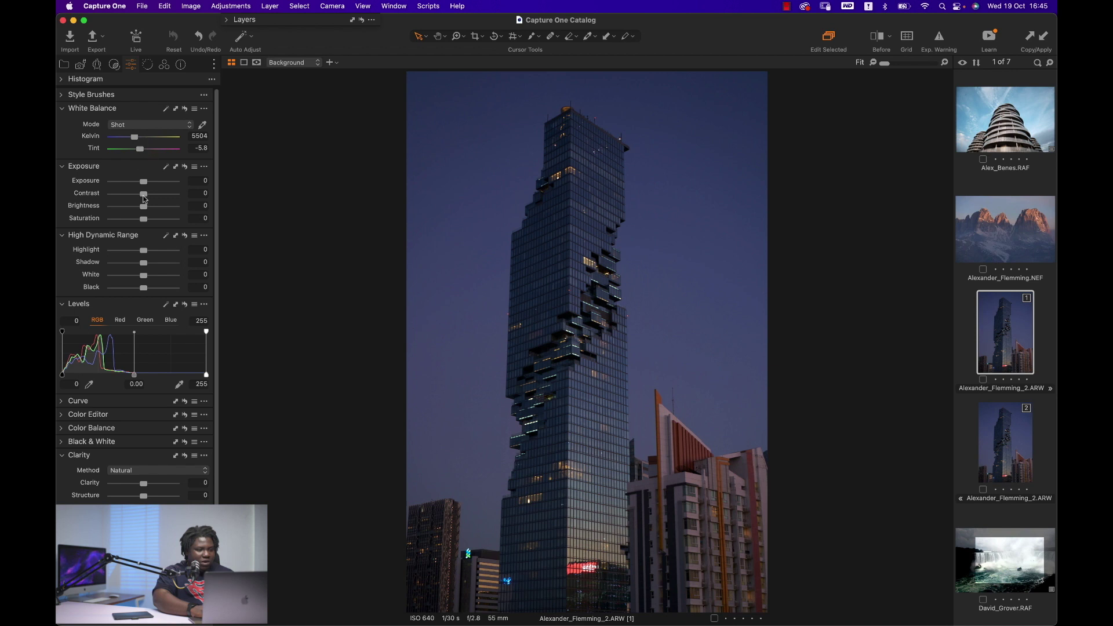
pyautogui.moveTo(144, 219); pyautogui.dragTo(177, 219)
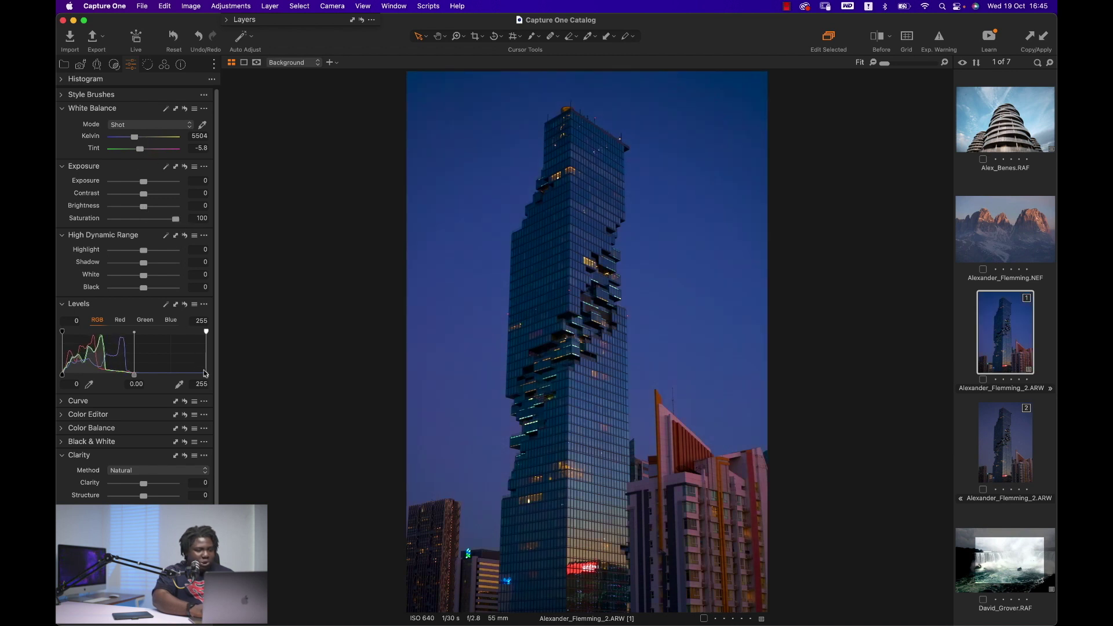
pyautogui.moveTo(204, 375); pyautogui.dragTo(181, 375)
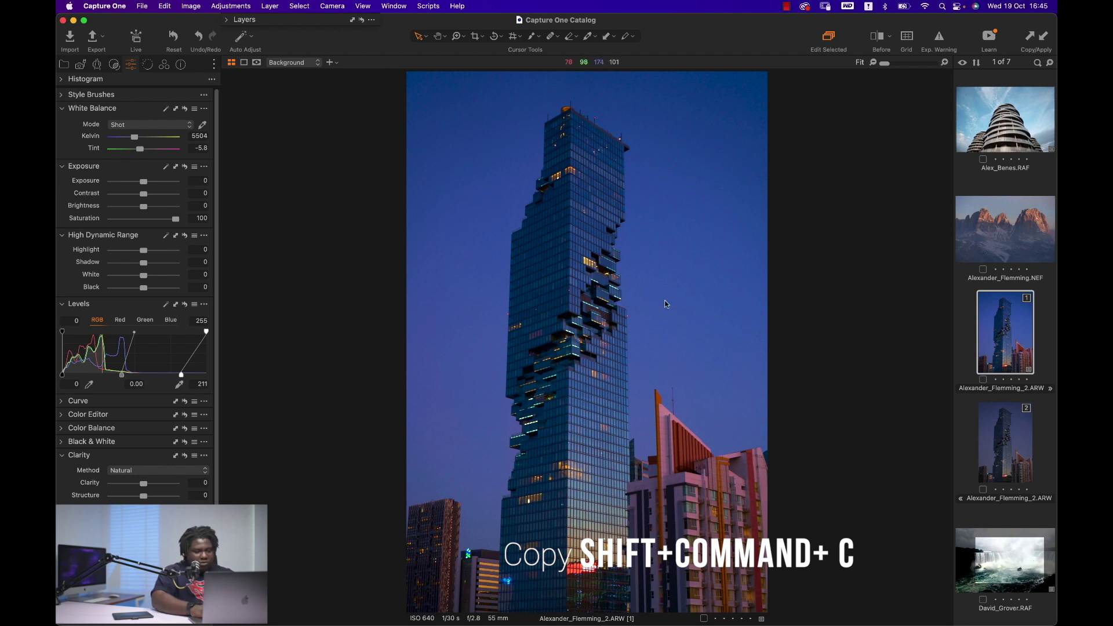
# Copy the adjustments from skyscraper variant 1 and apply them to variant 2.
pyautogui.click(1019, 443)
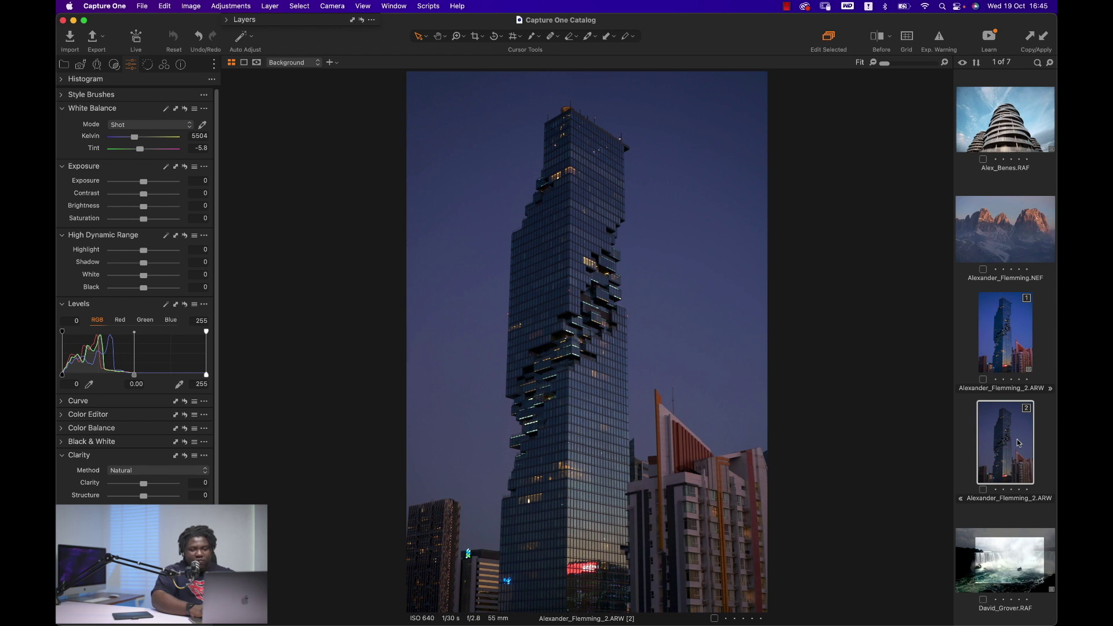
pyautogui.press('shift+super+v')
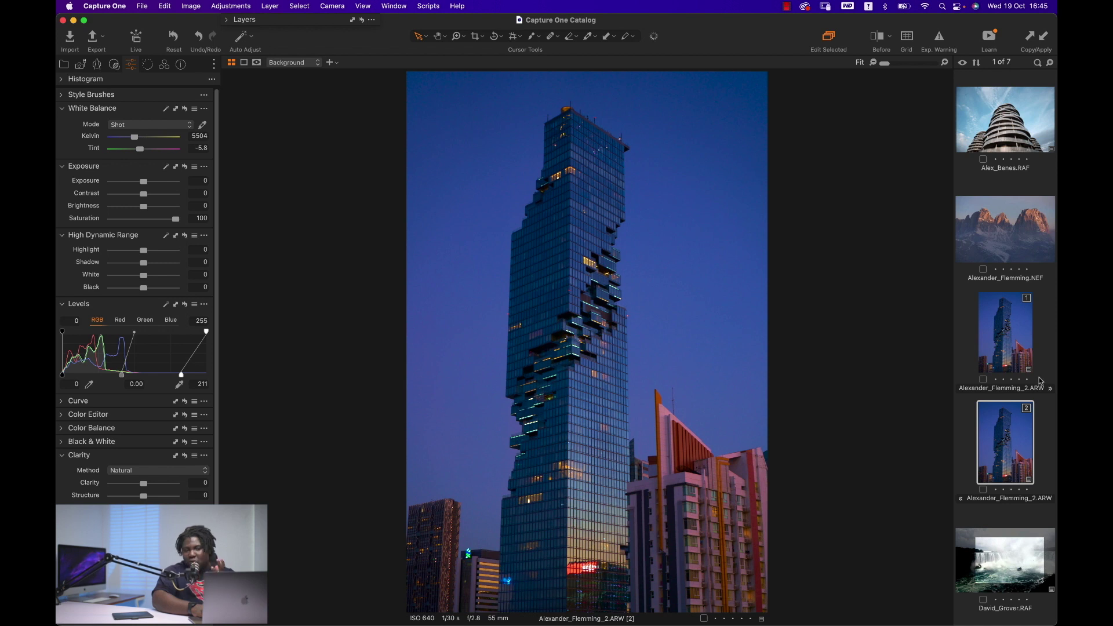
# Copy the saturation and levels edits from skyscraper variant 1 again and apply them to variant 2.
pyautogui.click(1006, 343)
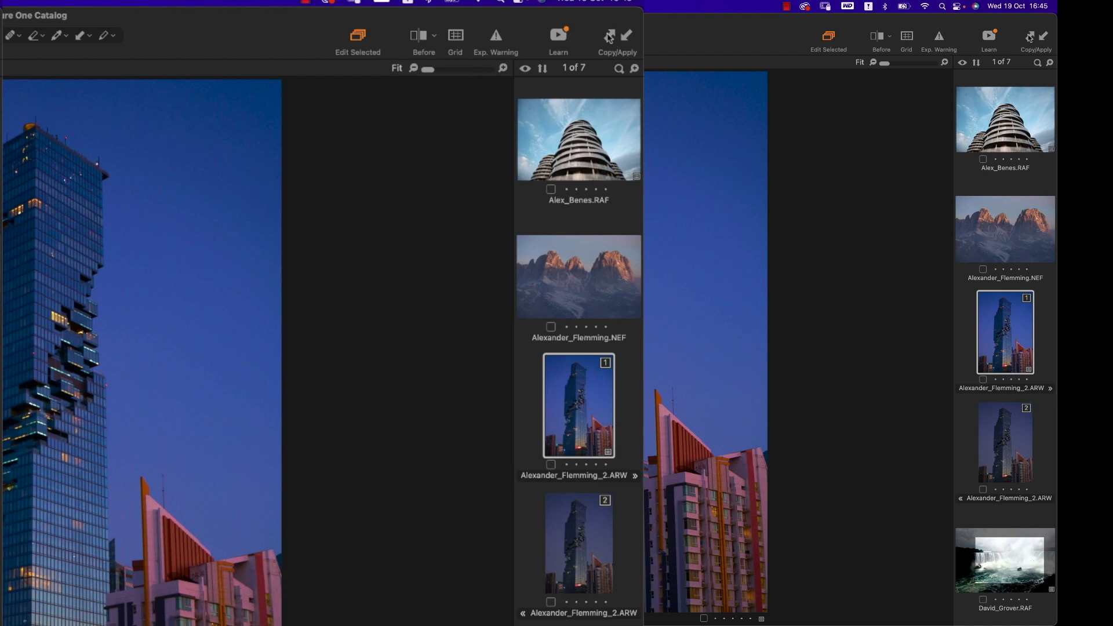
pyautogui.click(1004, 436)
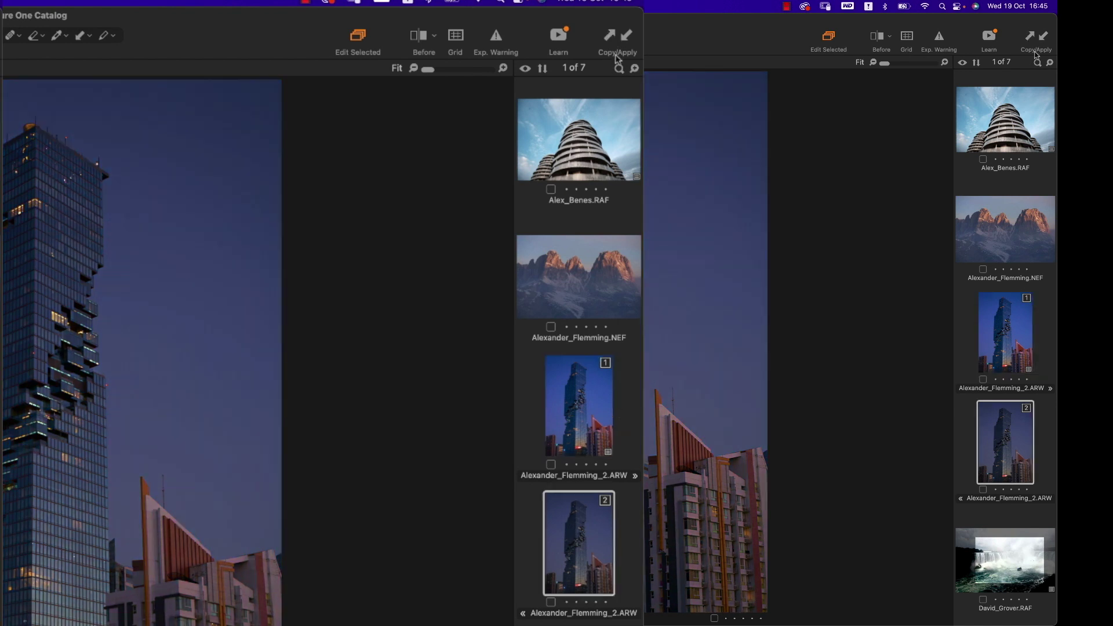
pyautogui.click(1044, 36)
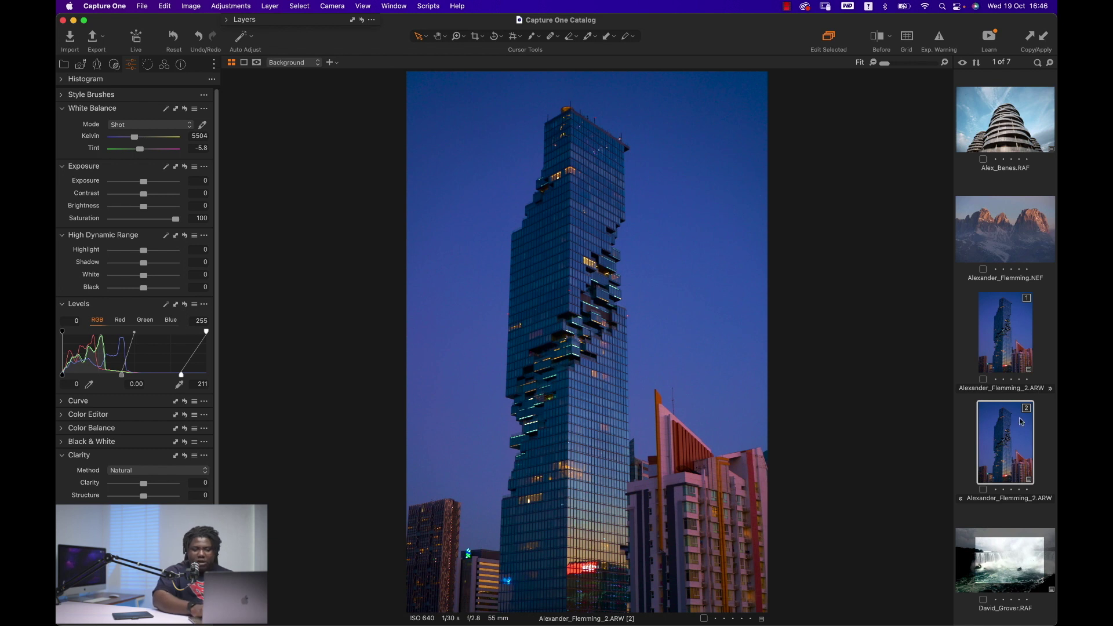
# Show both skyscraper variants side by side and examine each one by zooming and panning it independently.
pyautogui.keyDown('super'); pyautogui.click(995, 341); pyautogui.keyUp('super')
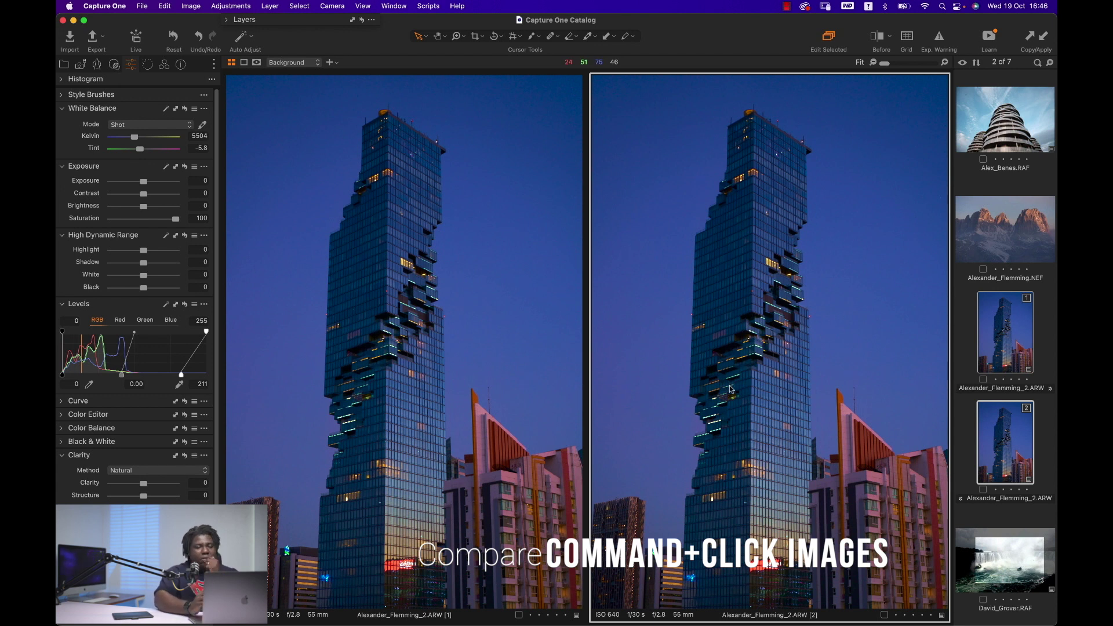
pyautogui.press('z')
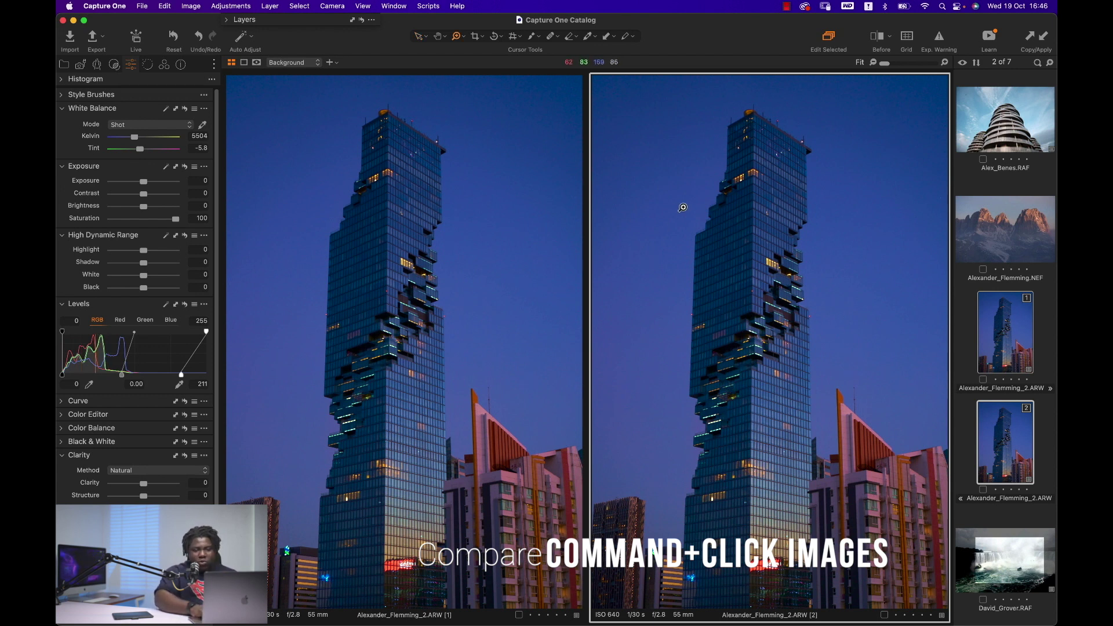
pyautogui.click(903, 515)
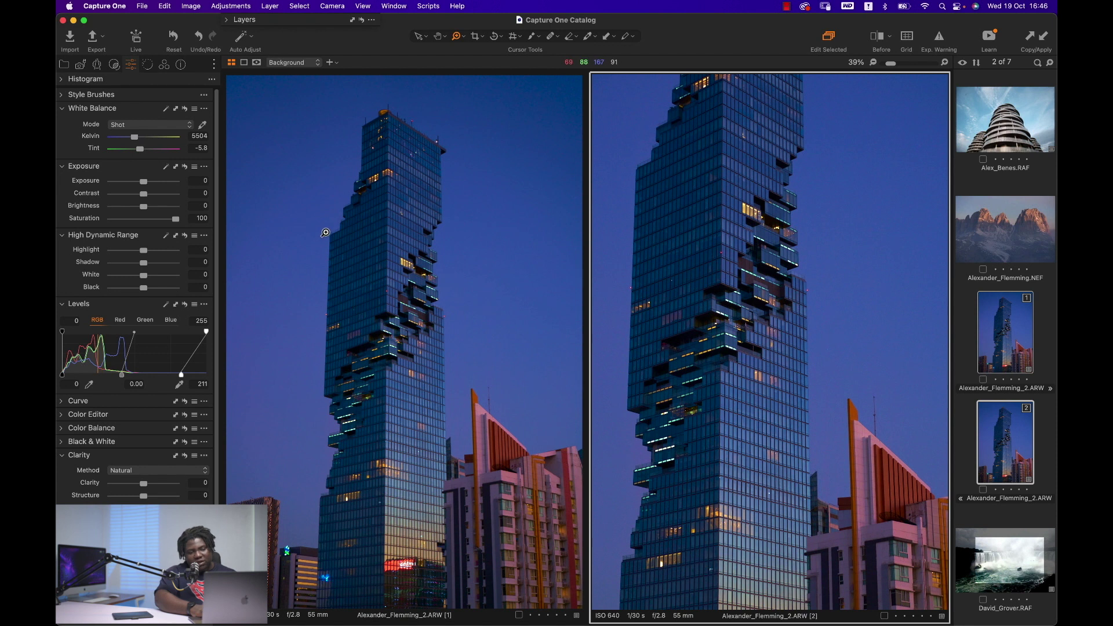
pyautogui.click(306, 206)
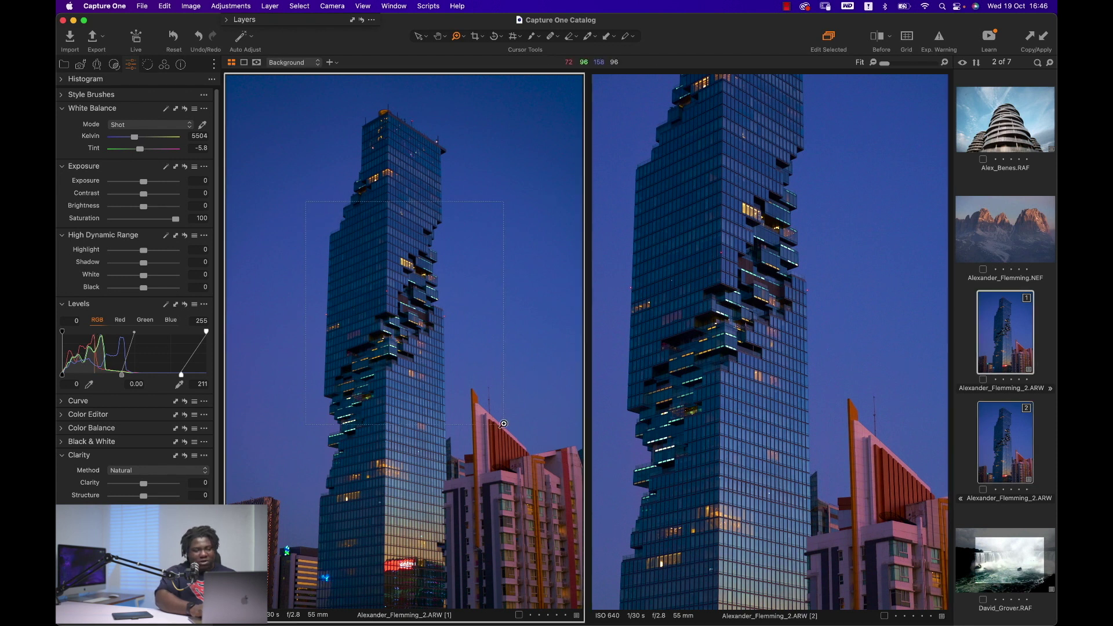
pyautogui.click(427, 275)
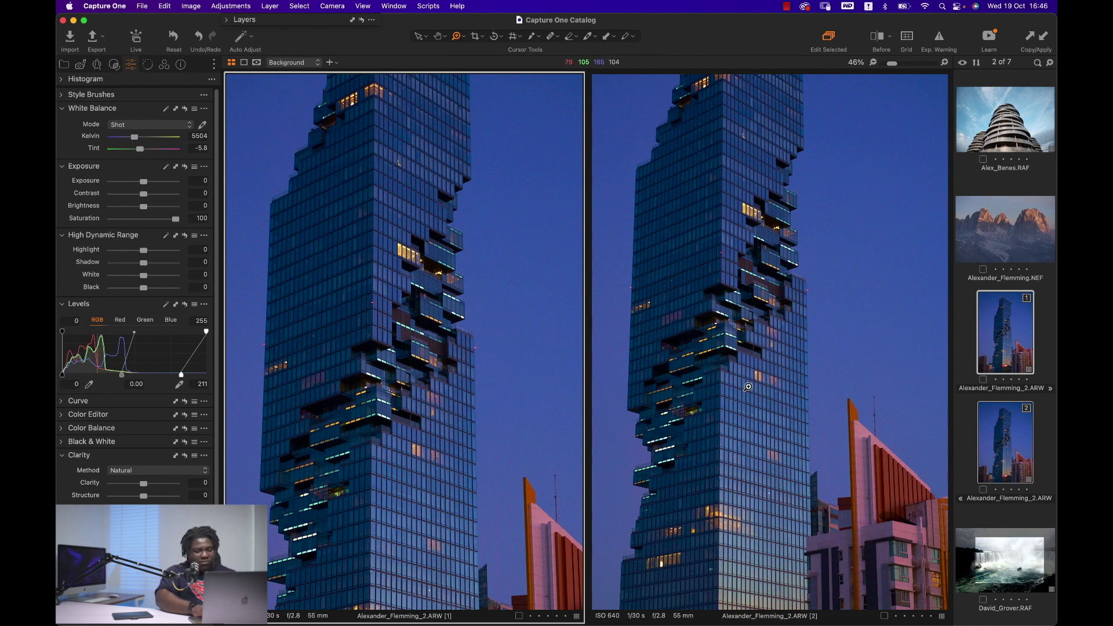
pyautogui.click(743, 308)
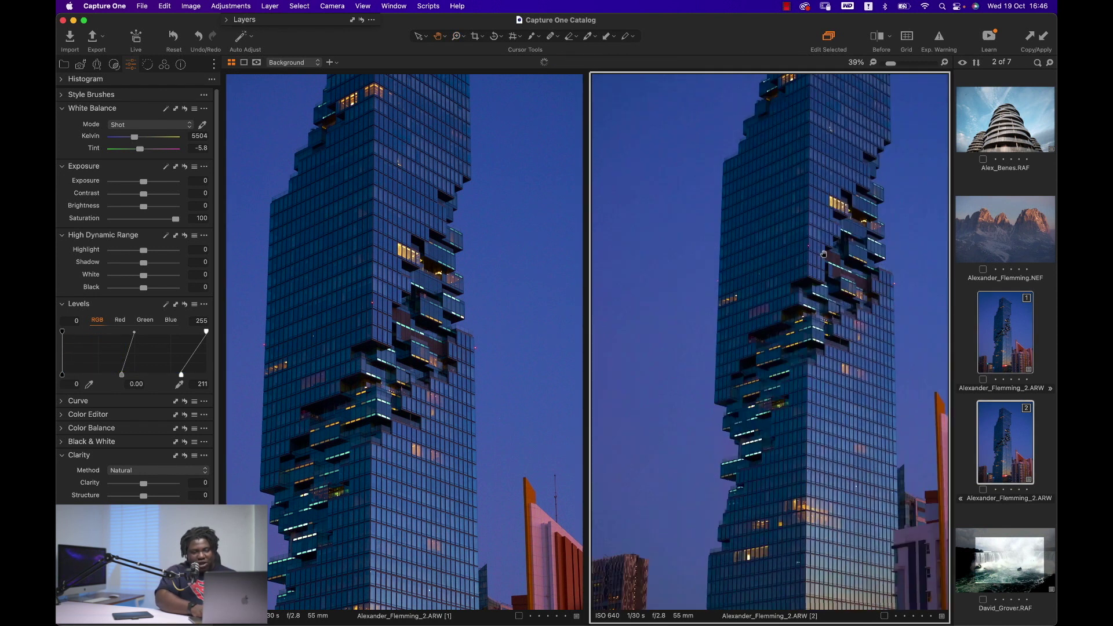
pyautogui.click(510, 145)
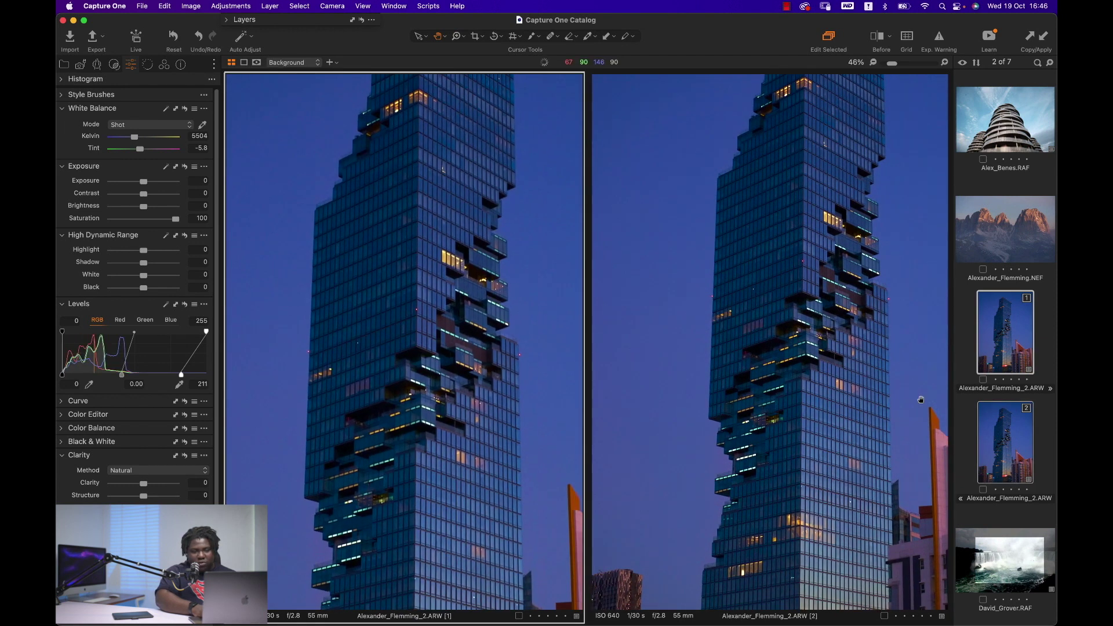
# Show both skyscraper variants side by side again and inspect matching details with synchronized zooming and panning.
pyautogui.click(979, 342)
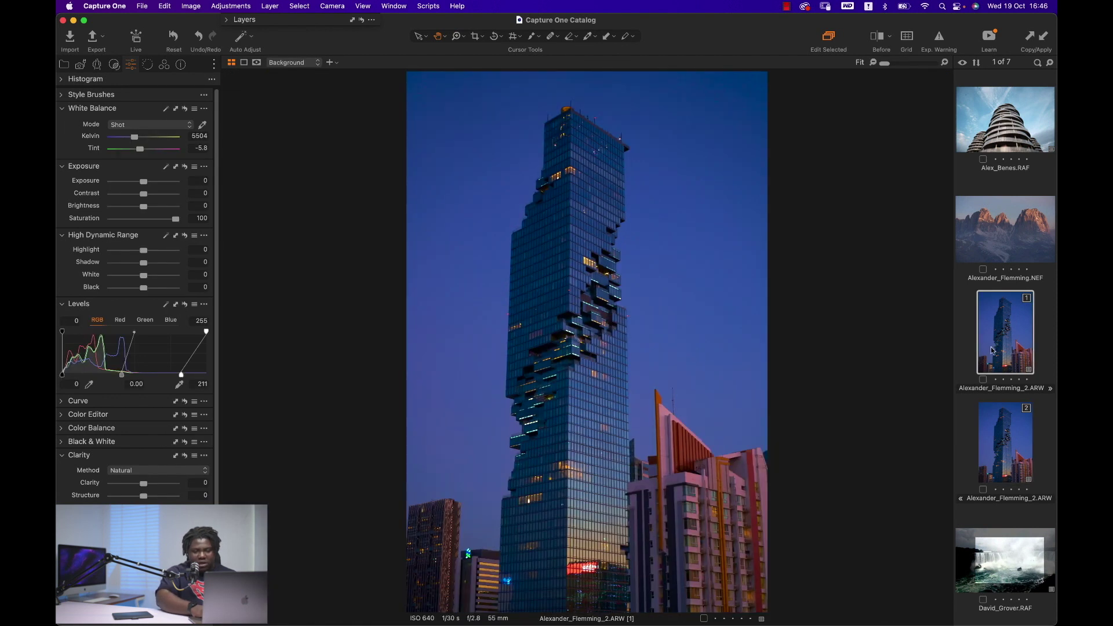
pyautogui.click(997, 416)
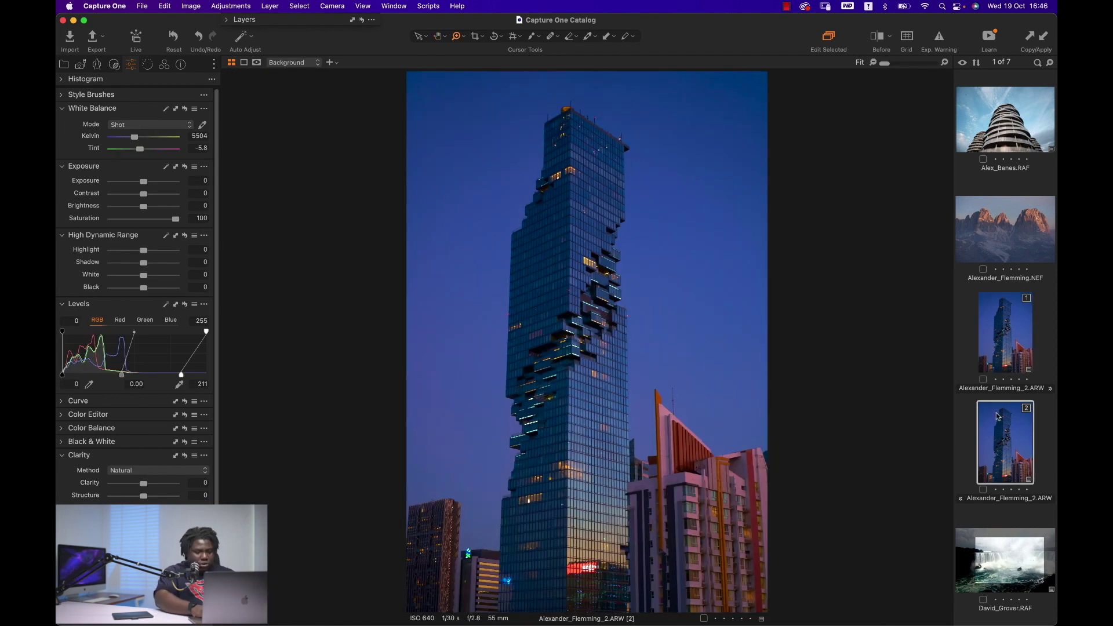
pyautogui.keyDown('super'); pyautogui.click(1009, 328); pyautogui.keyUp('super')
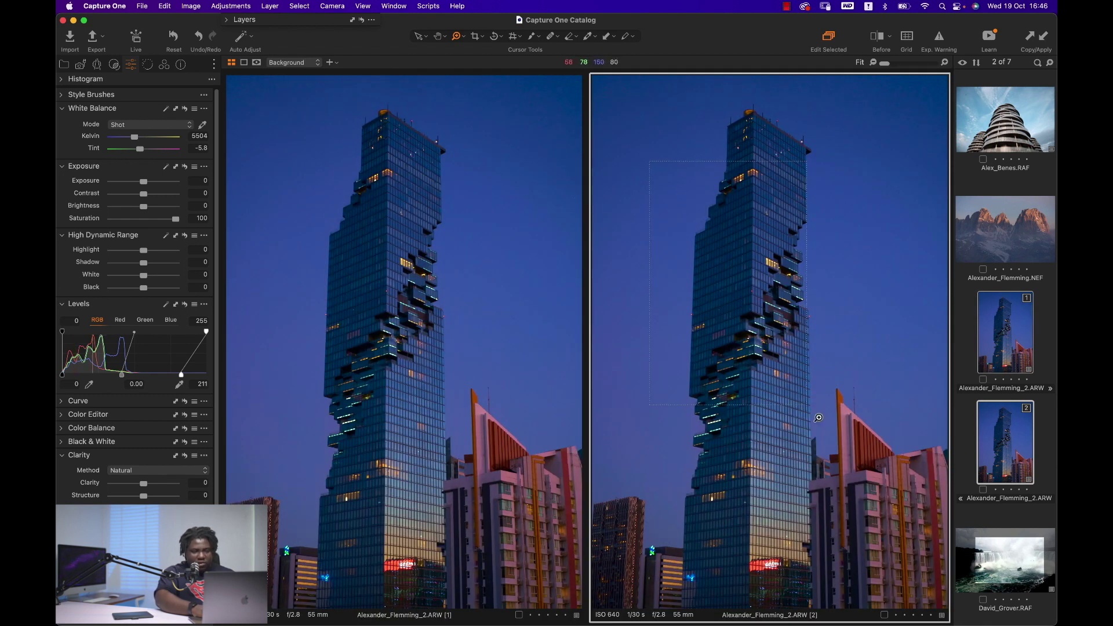
pyautogui.press('super+equal')
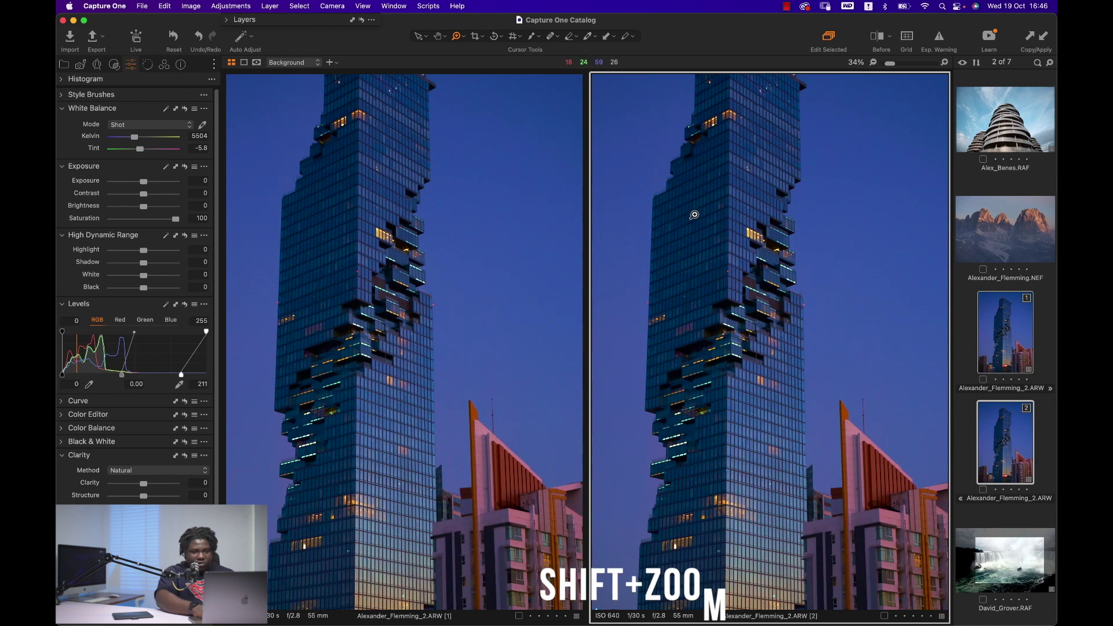
pyautogui.keyDown('shift'); pyautogui.click(939, 528); pyautogui.keyUp('shift')
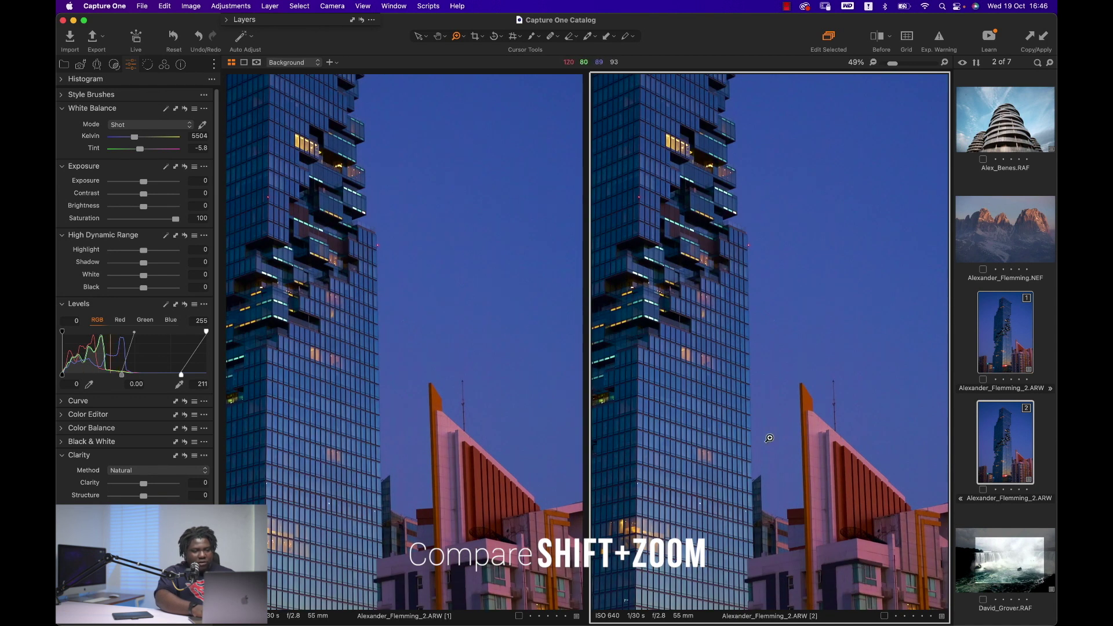
pyautogui.press('h')
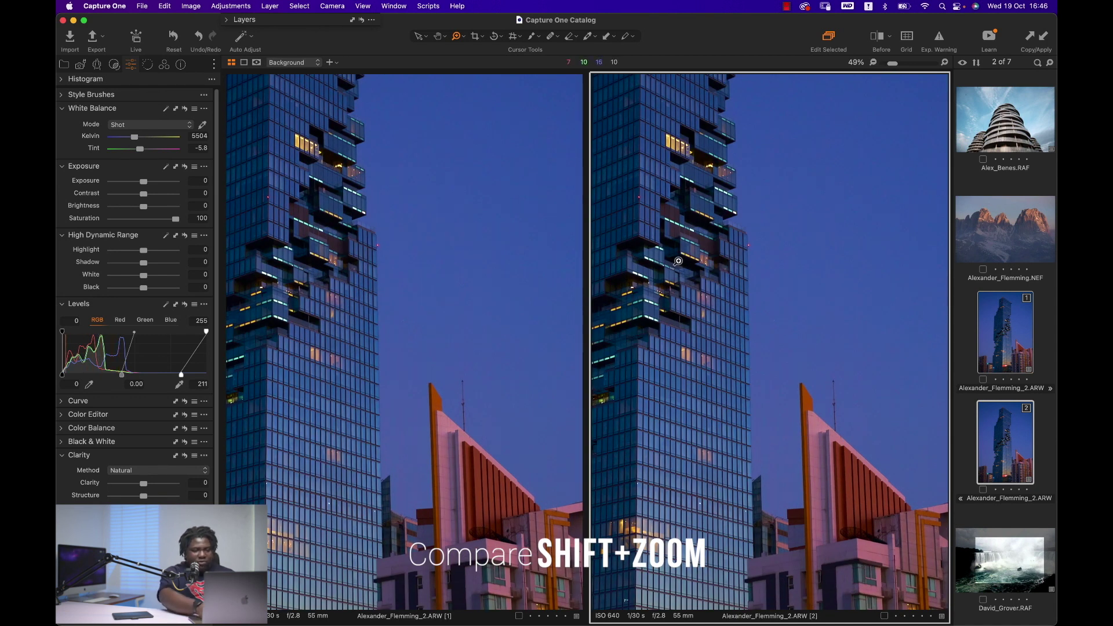
pyautogui.moveTo(677, 260); pyautogui.dragTo(679, 45)
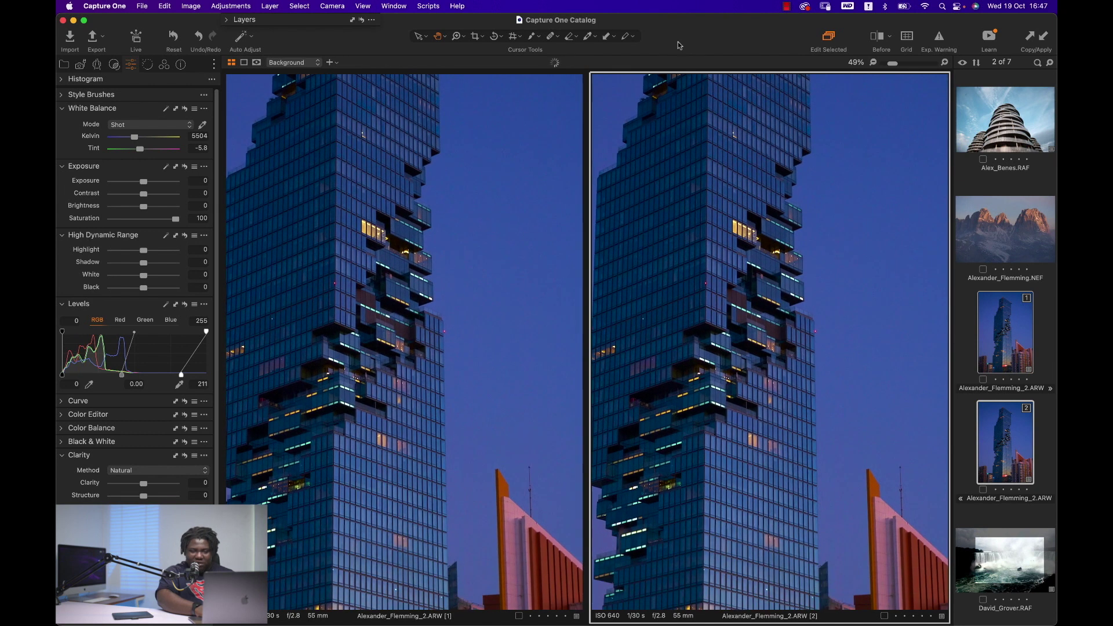
pyautogui.scroll(-5, 740, 252)
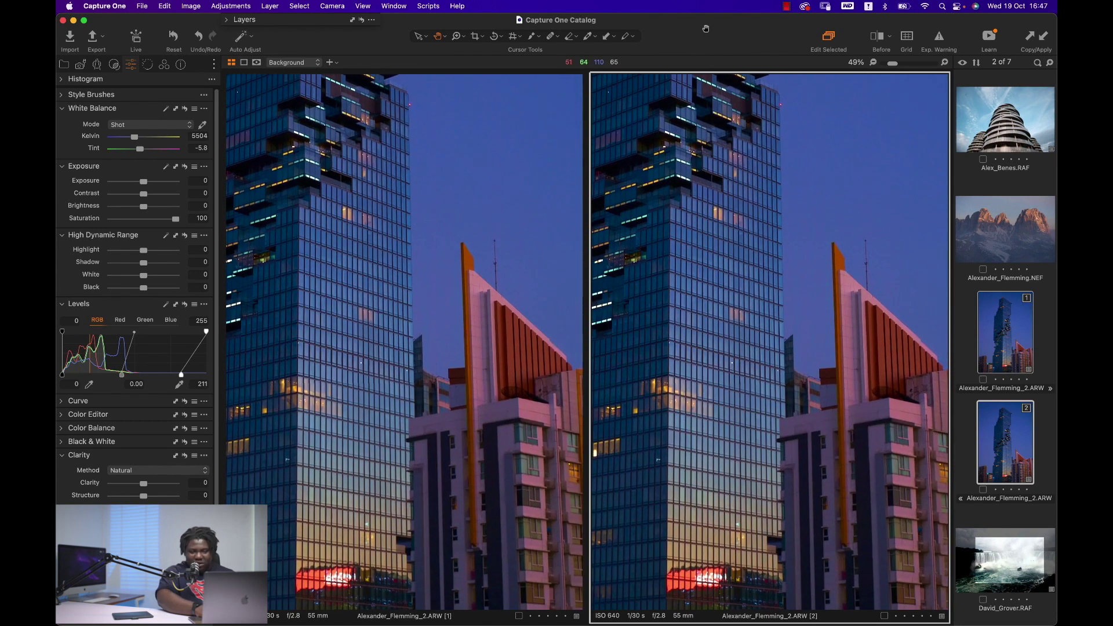
# Show skyscraper variant 1 on its own, zoom in on the tower's facade, and zoom out to fit the whole photo.
pyautogui.click(972, 338)
pyautogui.click(1006, 332)
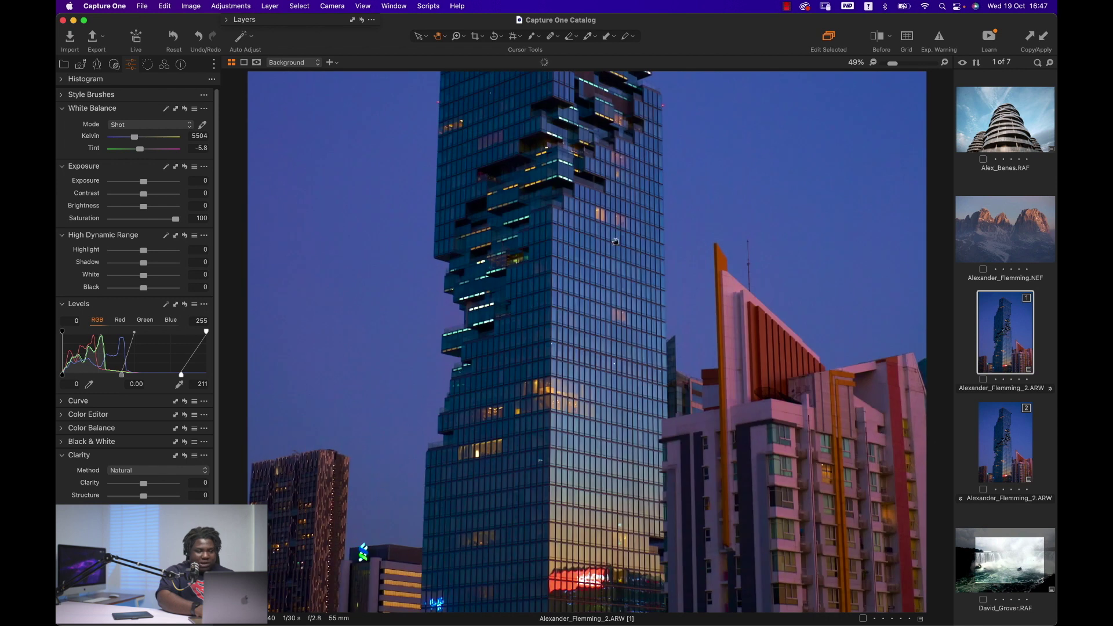
pyautogui.press('z')
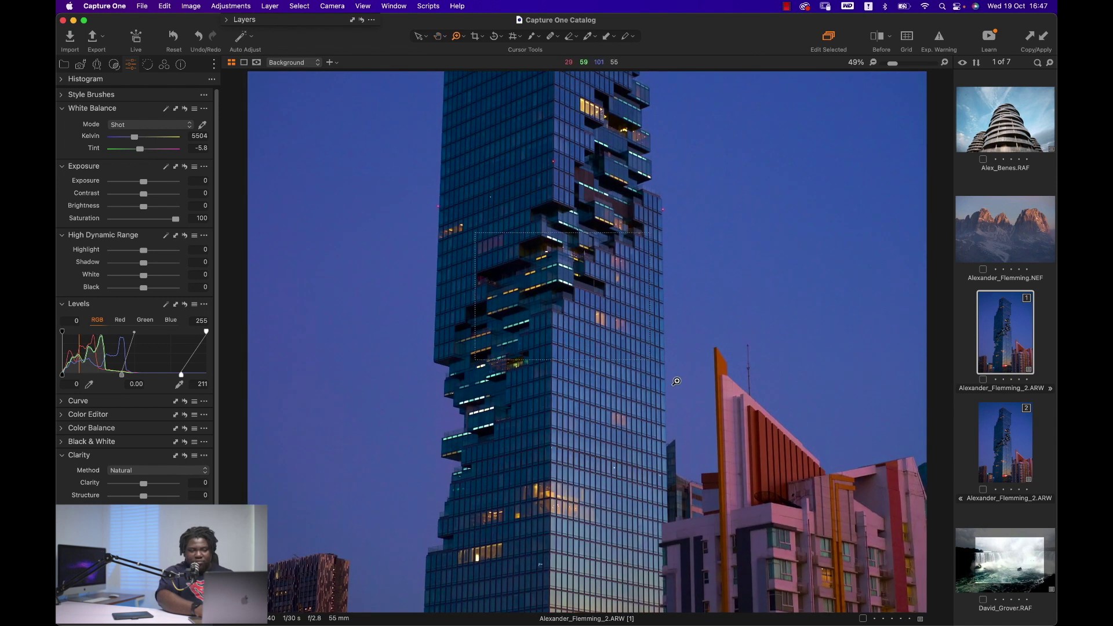
pyautogui.click(578, 151)
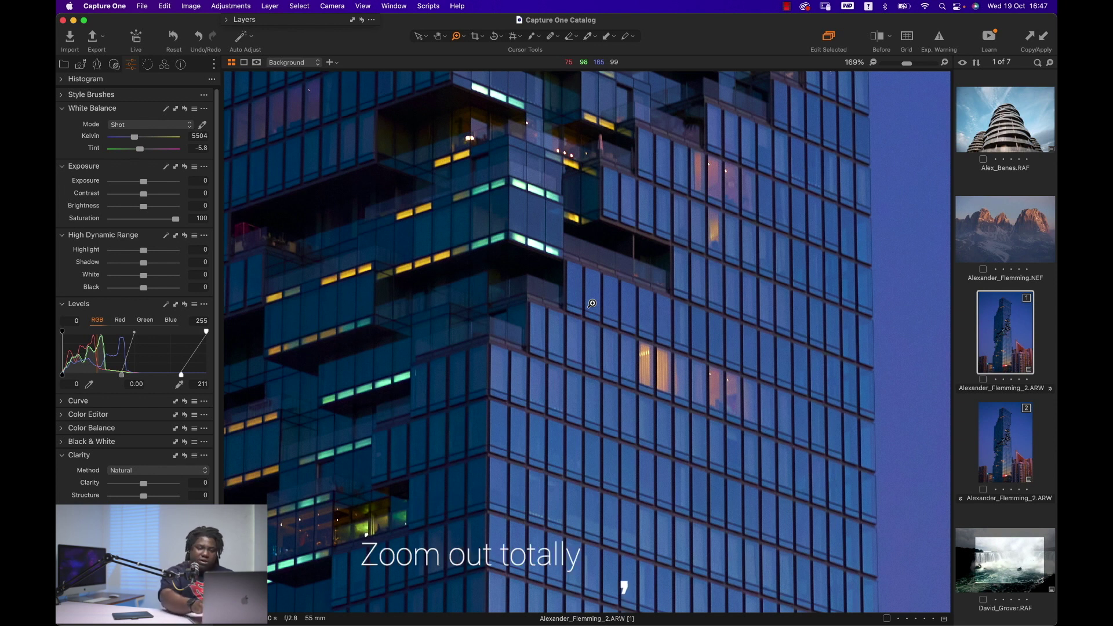
pyautogui.press('super+0')
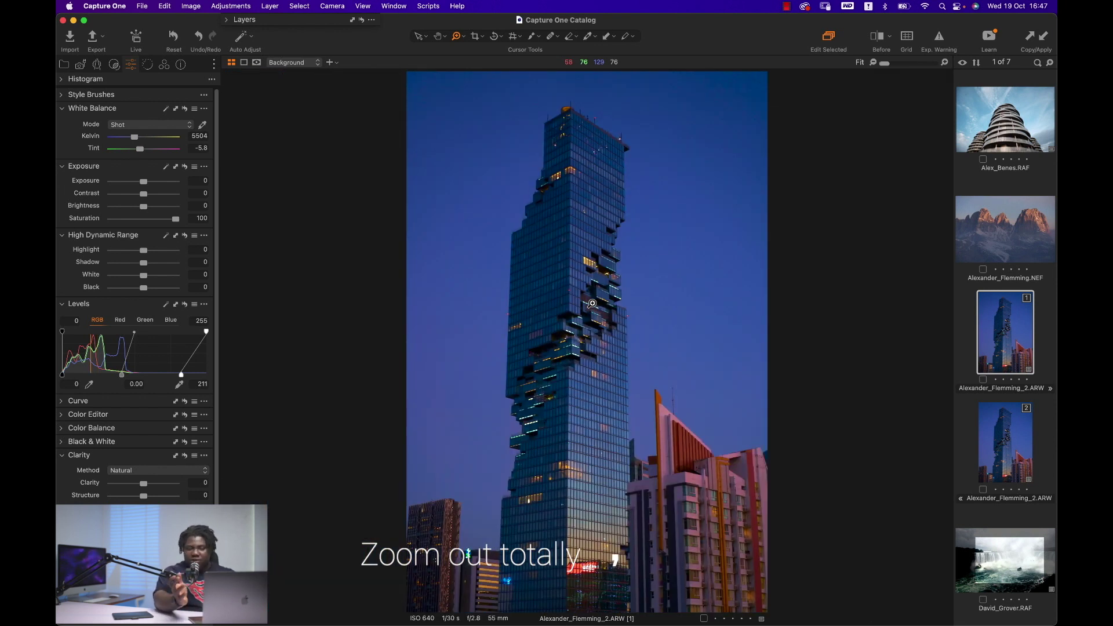
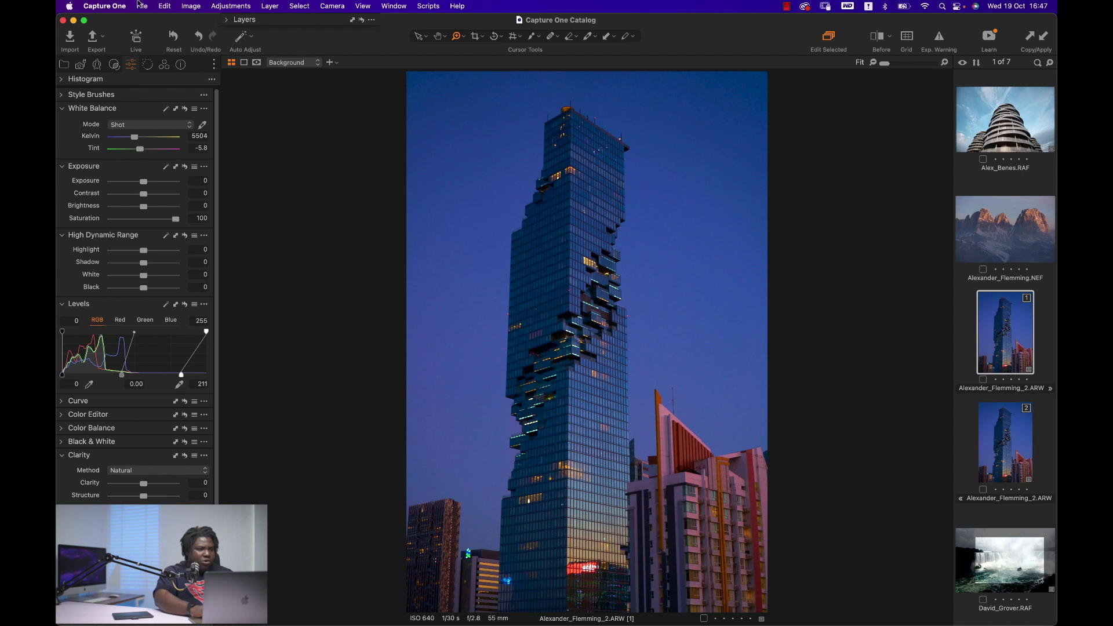
# Review the Speed Edit key assignments for High Dynamic Range, White Balance, Clarity and Levels in the keyboard shortcut settings.
pyautogui.click(161, 5)
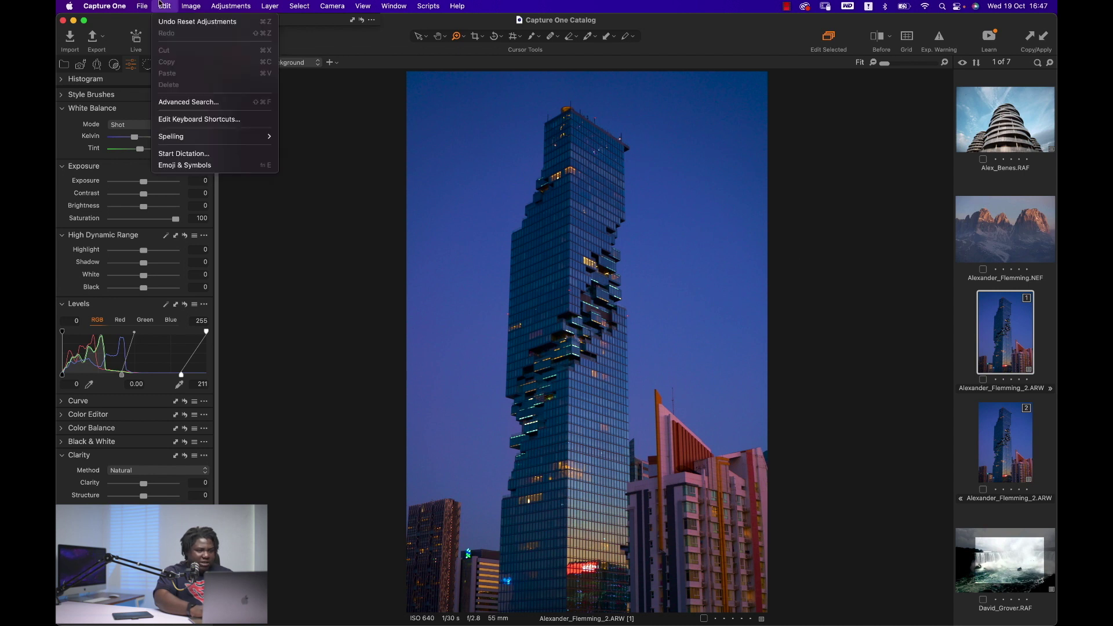
pyautogui.click(196, 119)
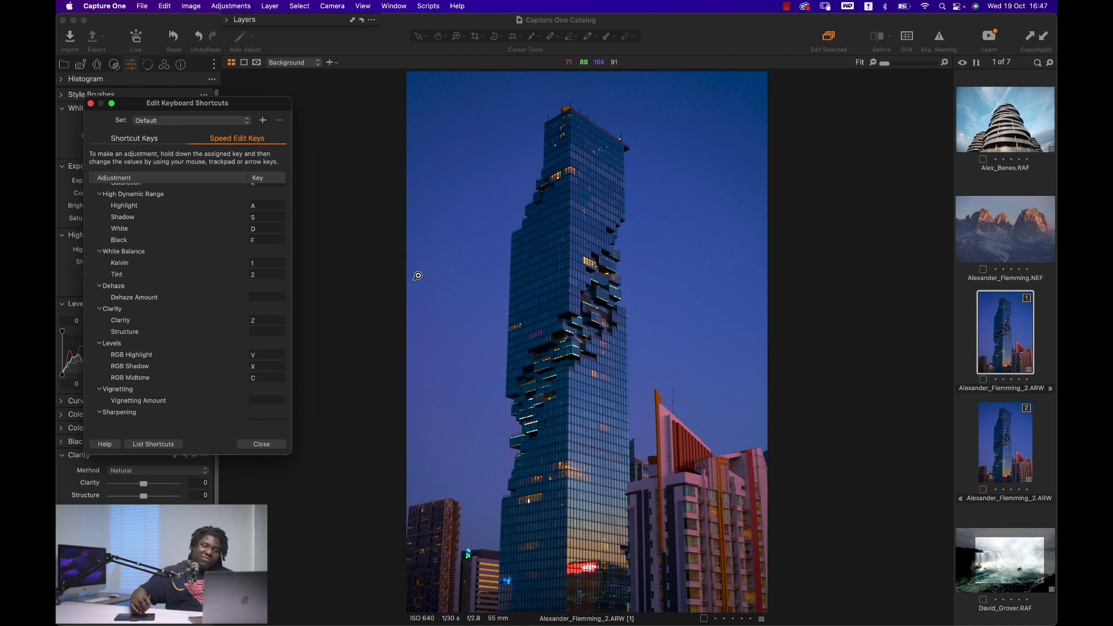
pyautogui.click(90, 104)
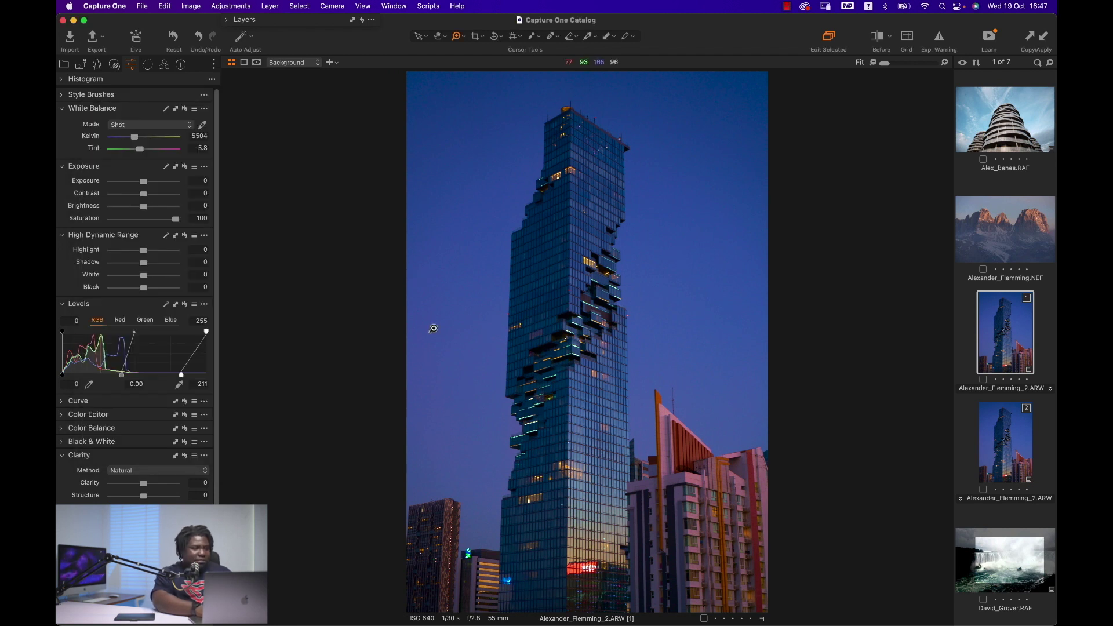
# Reset all adjustments on skyscraper variant 1.
pyautogui.click(173, 36)
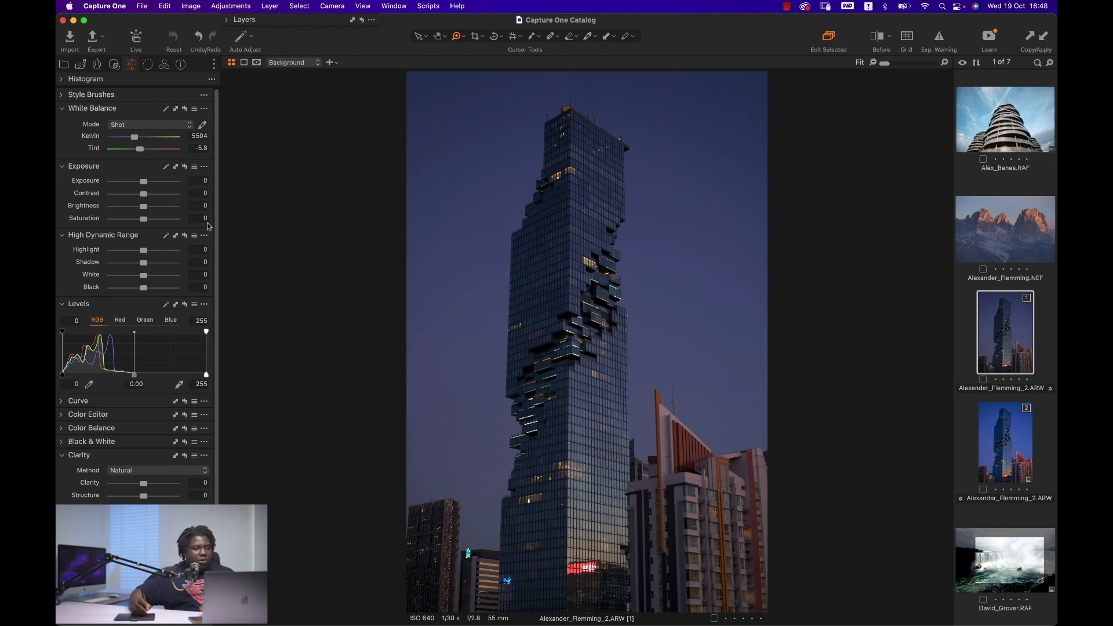
# Try raising variant 1's saturation to 77 and again to 66, restoring the default value after each attempt.
pyautogui.moveTo(144, 219); pyautogui.dragTo(169, 220)
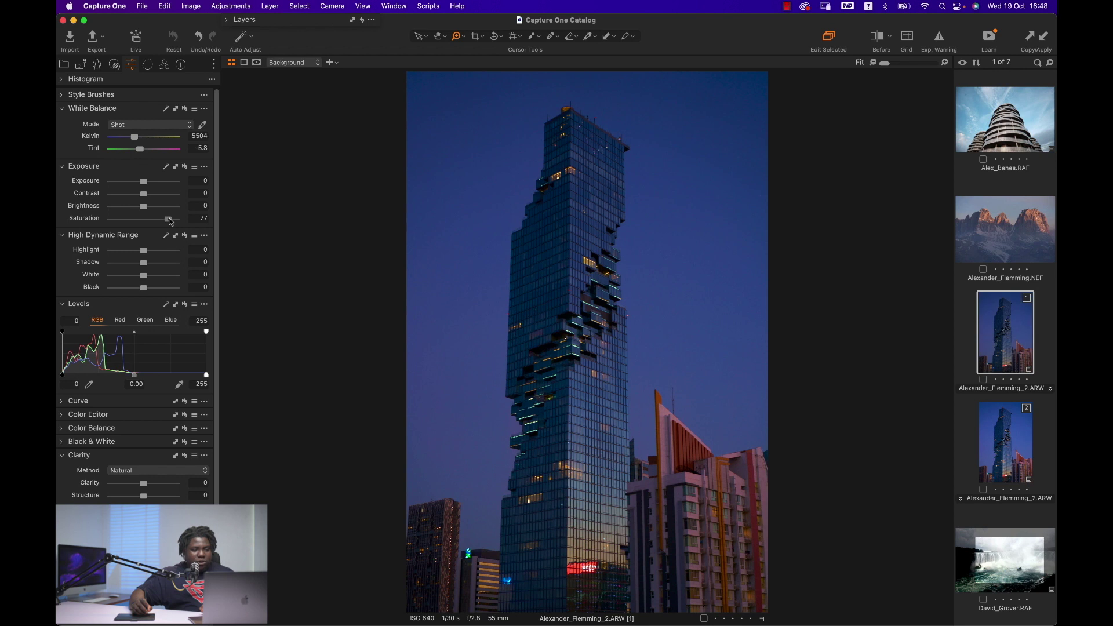
pyautogui.doubleClick(168, 219)
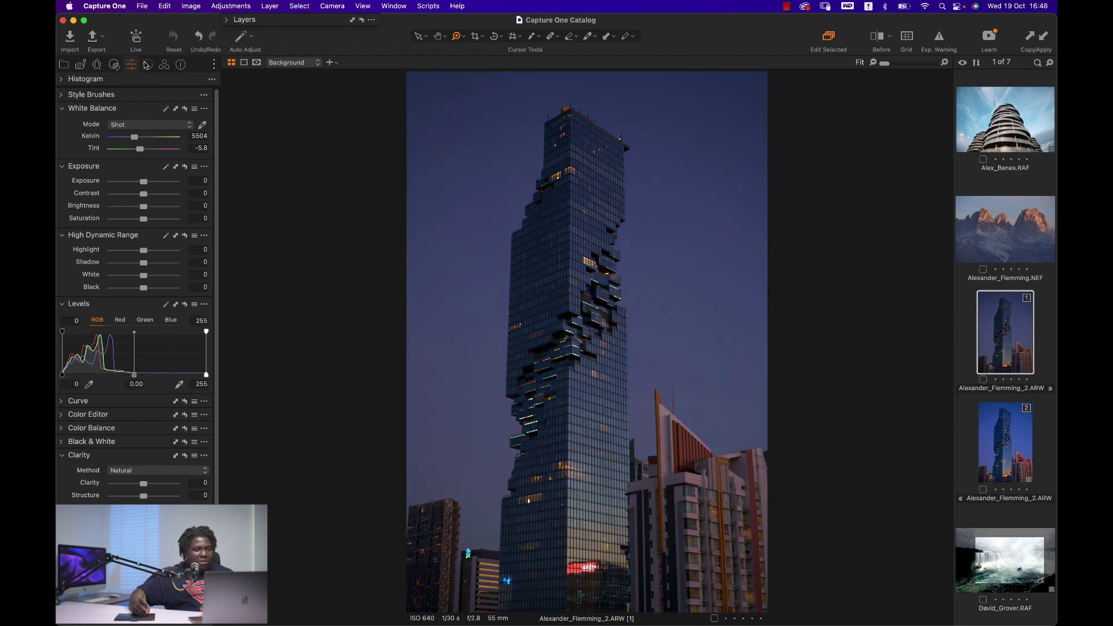
pyautogui.click(147, 64)
pyautogui.click(132, 65)
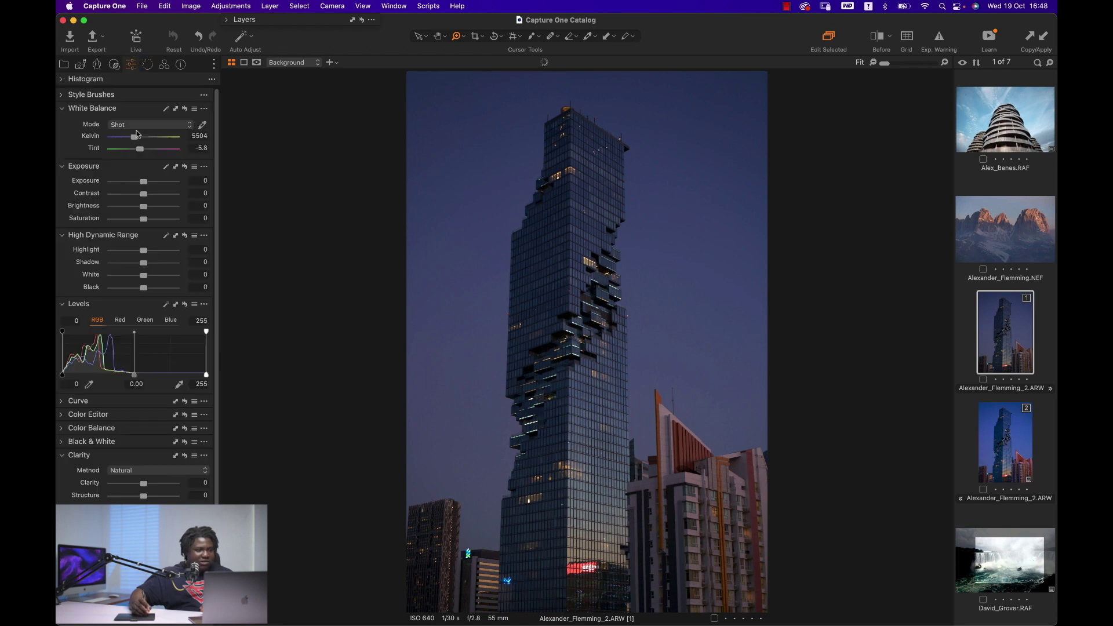
pyautogui.moveTo(144, 219); pyautogui.dragTo(166, 227)
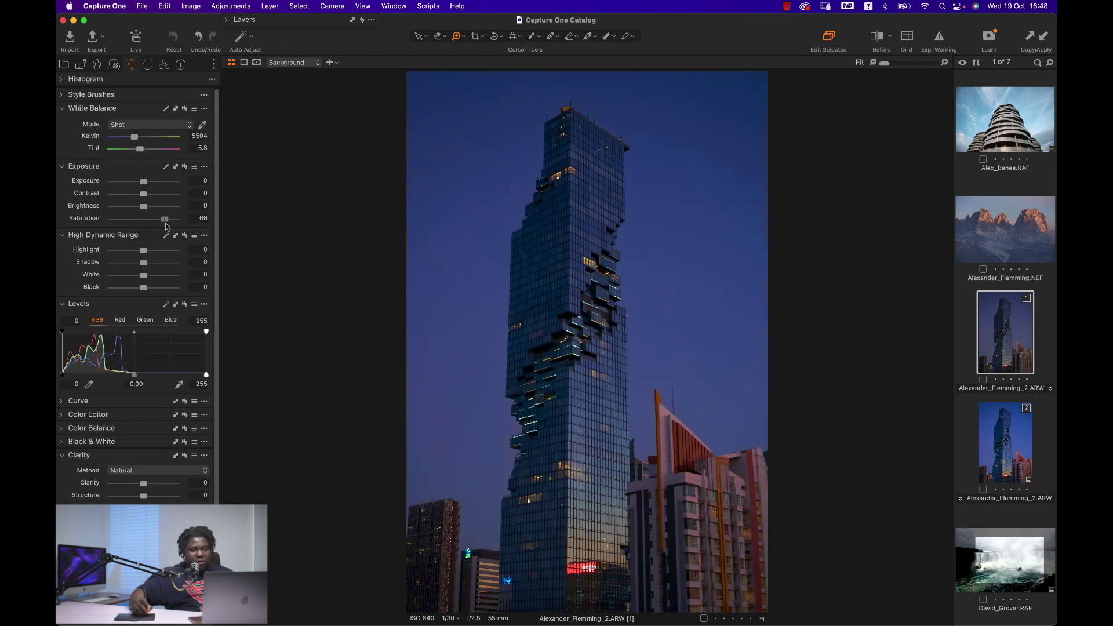
pyautogui.doubleClick(165, 220)
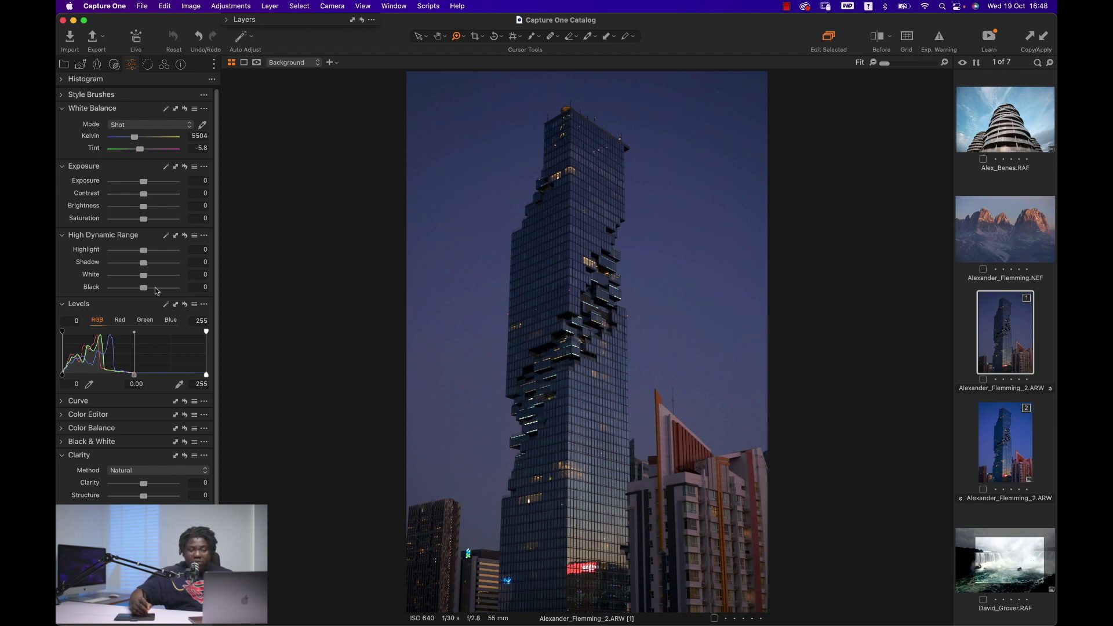
# With the Library displayed instead of the adjustment tools, raise skyscraper variant 1's saturation to 57 using Speed Edit.
pyautogui.press('r')
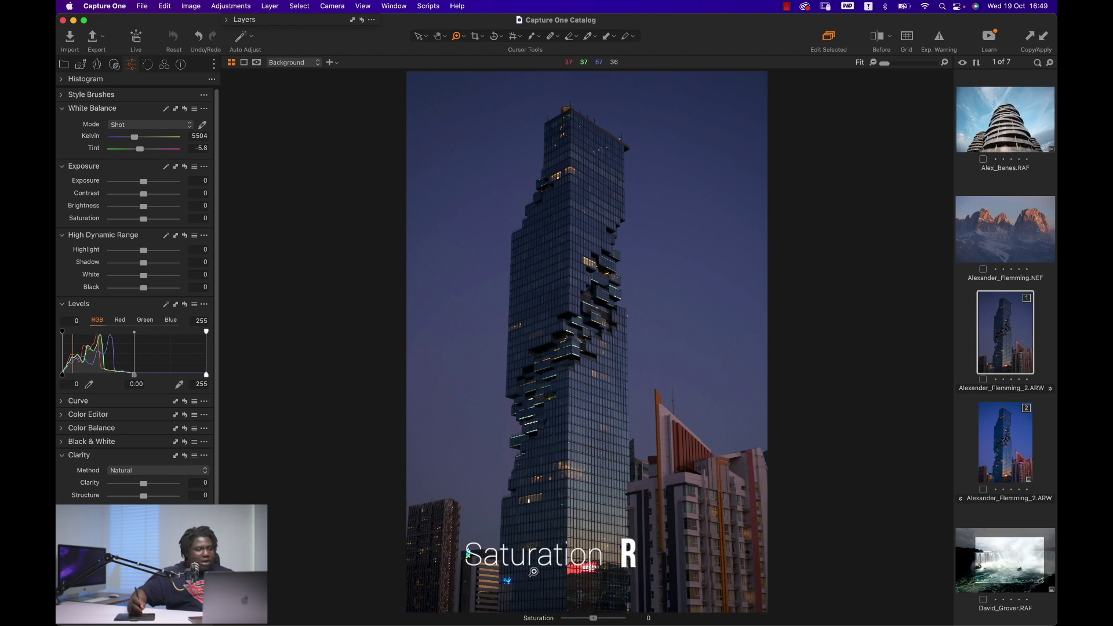
pyautogui.click(64, 65)
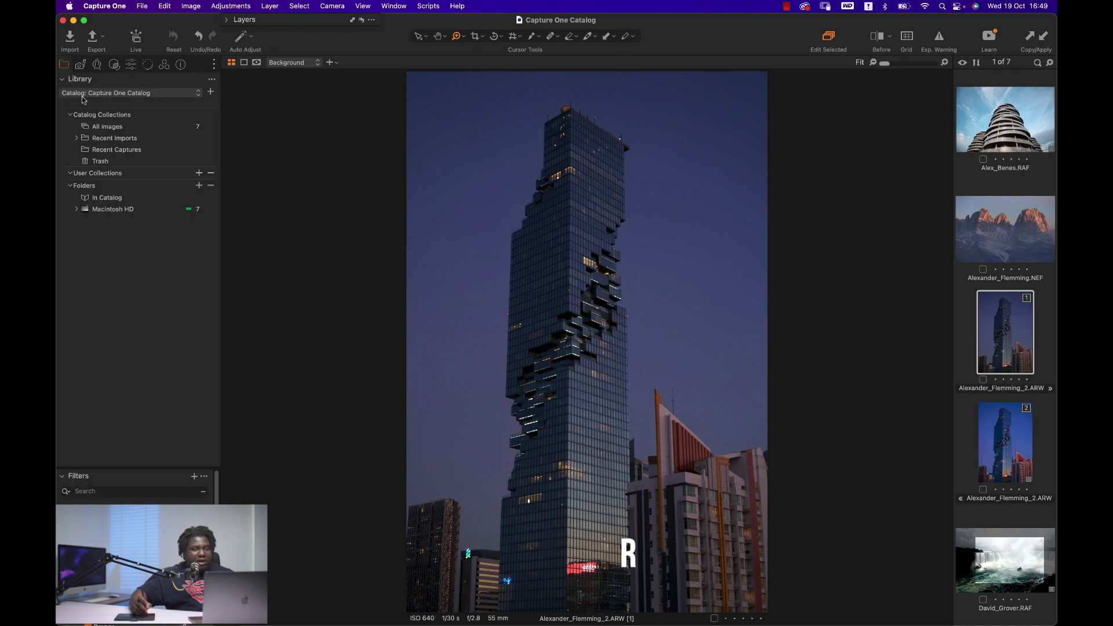
pyautogui.press('r')
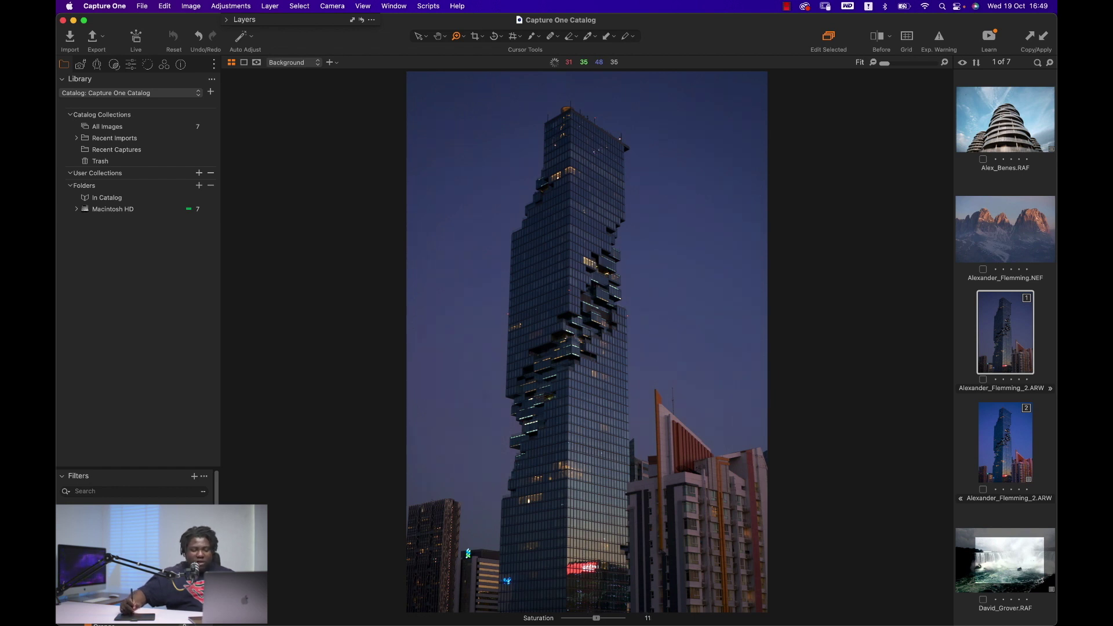
pyautogui.moveTo(597, 618); pyautogui.dragTo(595, 618)
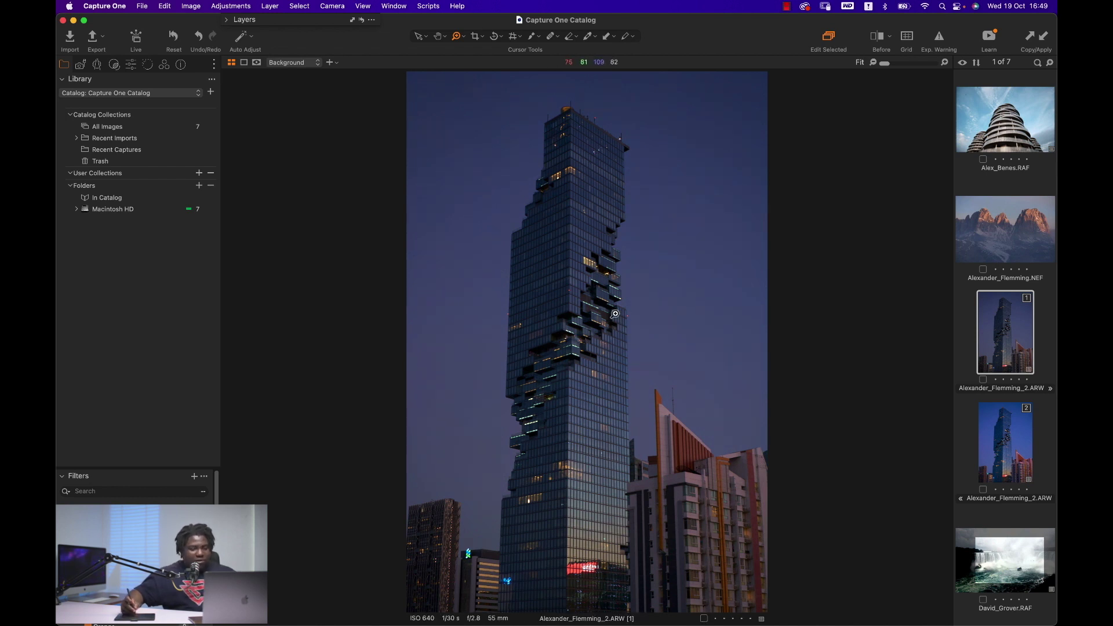
pyautogui.moveTo(595, 618); pyautogui.dragTo(599, 617)
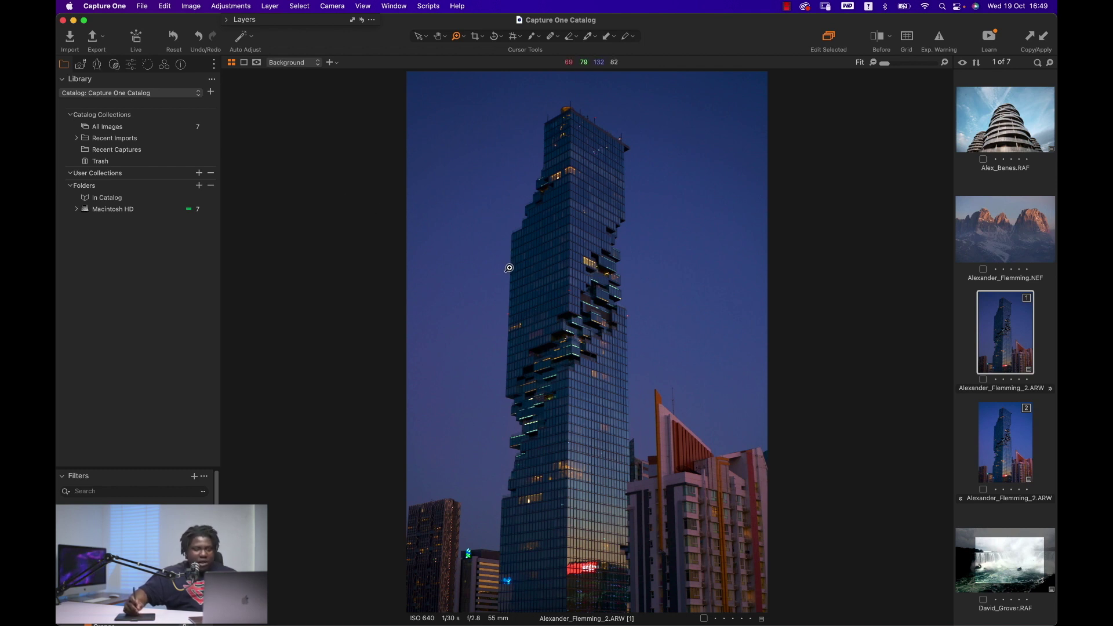
# Warm skyscraper variant 1's white balance to 8008 Kelvin and adjust its tint to -6 using Speed Edit.
pyautogui.scroll(5, 542, 256)
pyautogui.scroll(10, 587, 342)
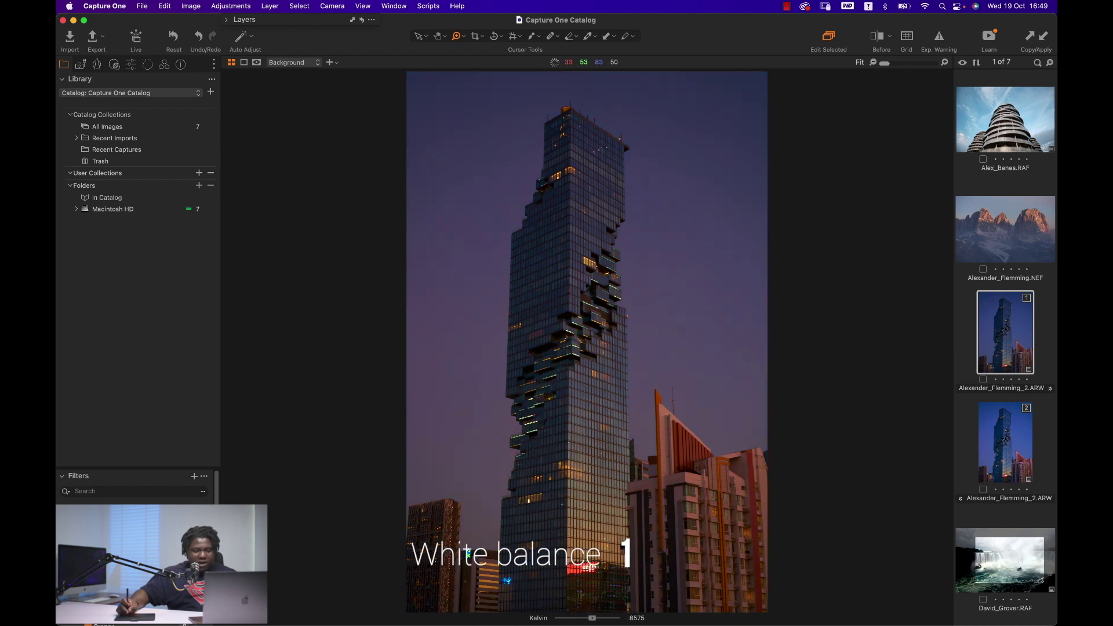
pyautogui.press('t')
pyautogui.scroll(3, 587, 342)
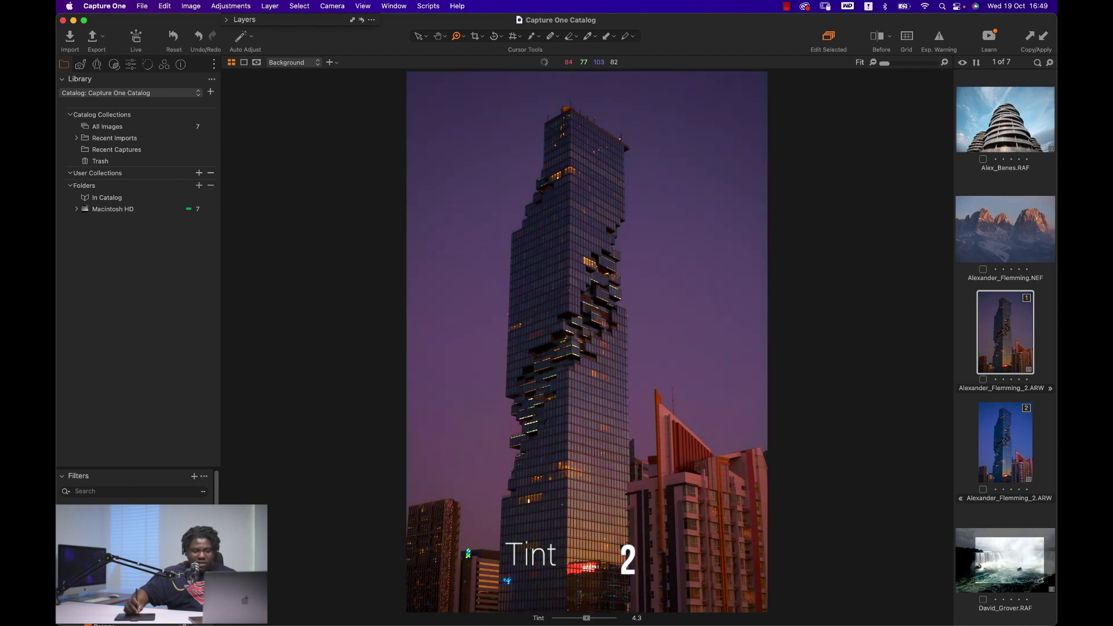
# Adjust skyscraper variant 1's exposure to -0.13 and its highlight recovery to 1 using Speed Edit.
pyautogui.press('q')
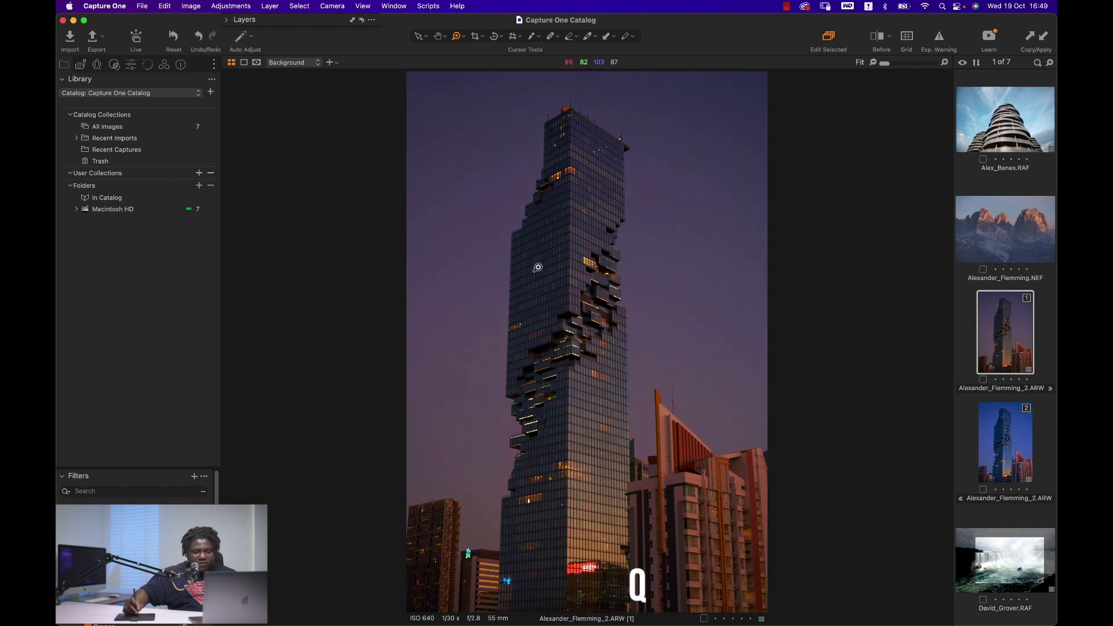
pyautogui.scroll(5, 537, 268)
pyautogui.scroll(-5, 587, 342)
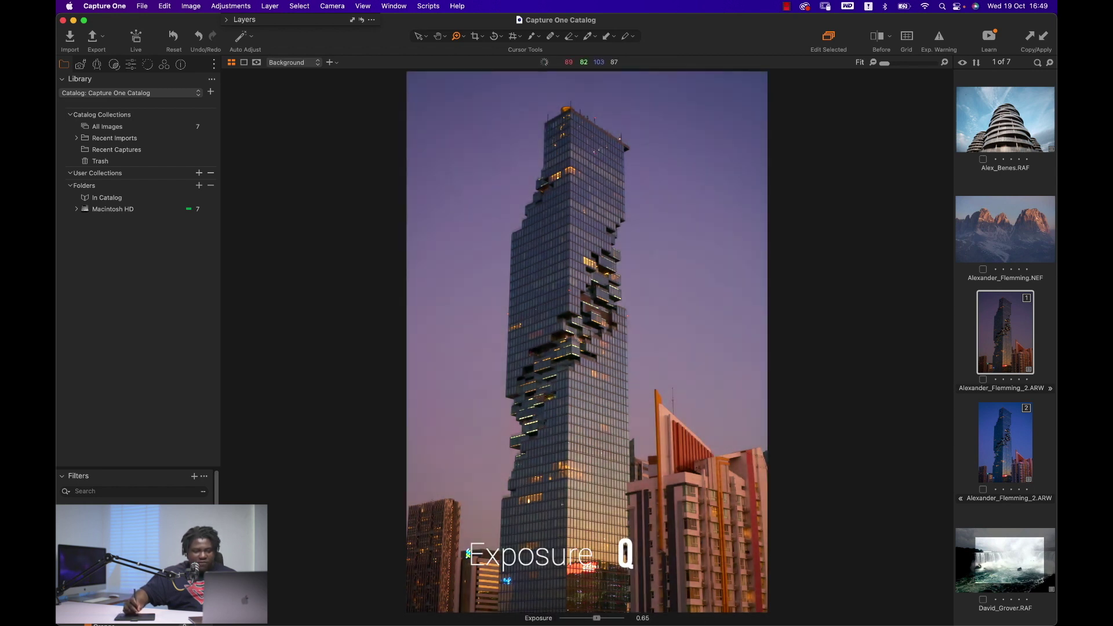
pyautogui.press('a')
pyautogui.scroll(3, 522, 286)
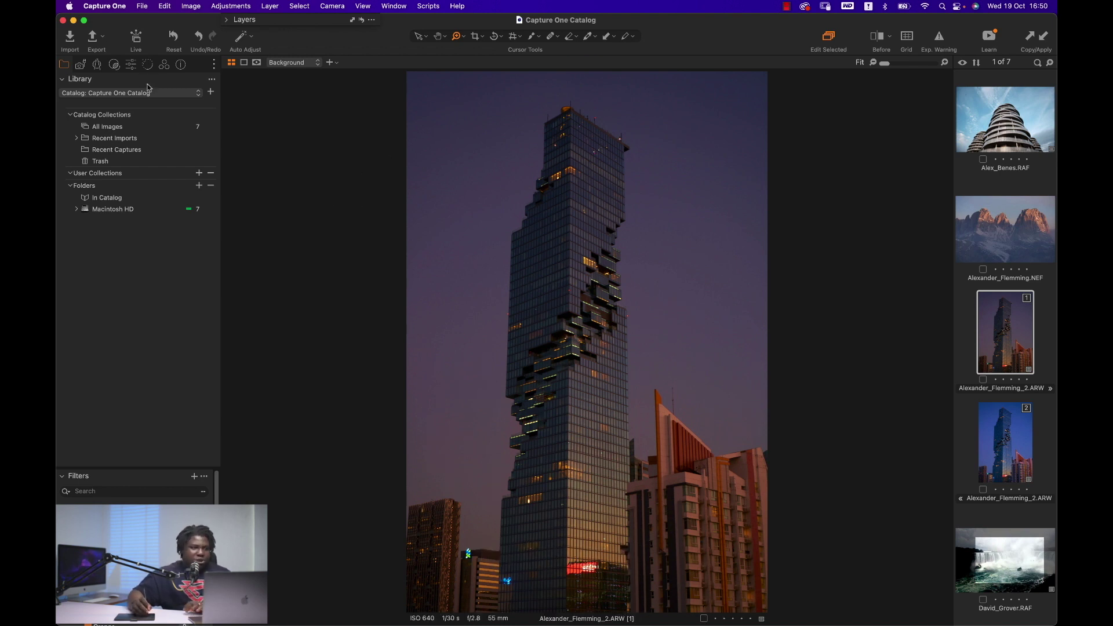
# Check the Speed Edit key assignments again, close the shortcut settings, and display the adjustment values of skyscraper variant 1.
pyautogui.click(165, 7)
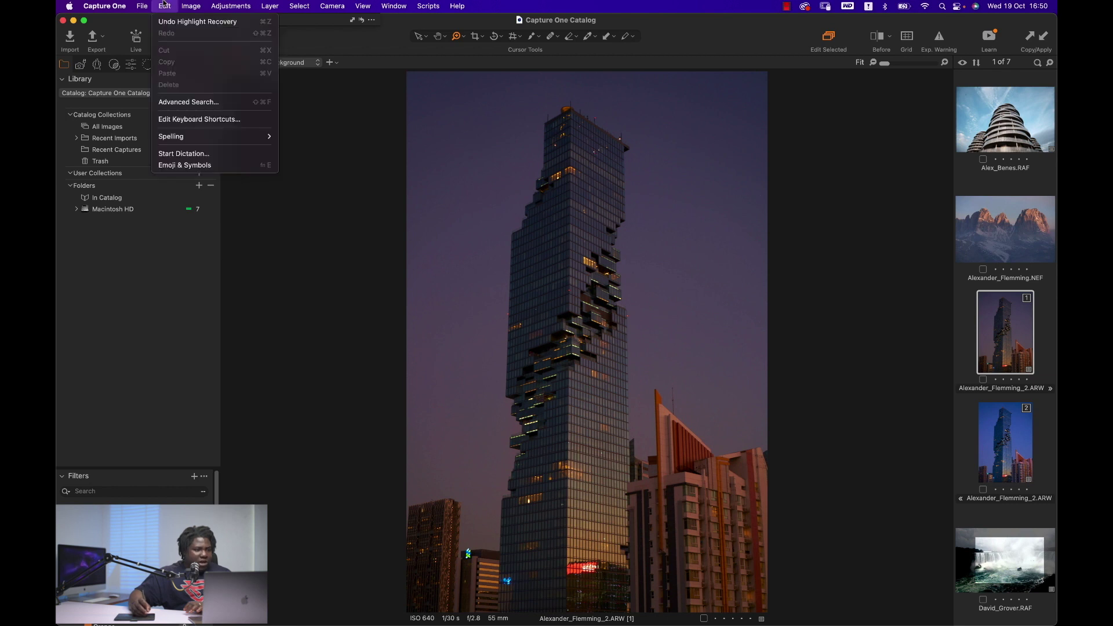
pyautogui.click(193, 119)
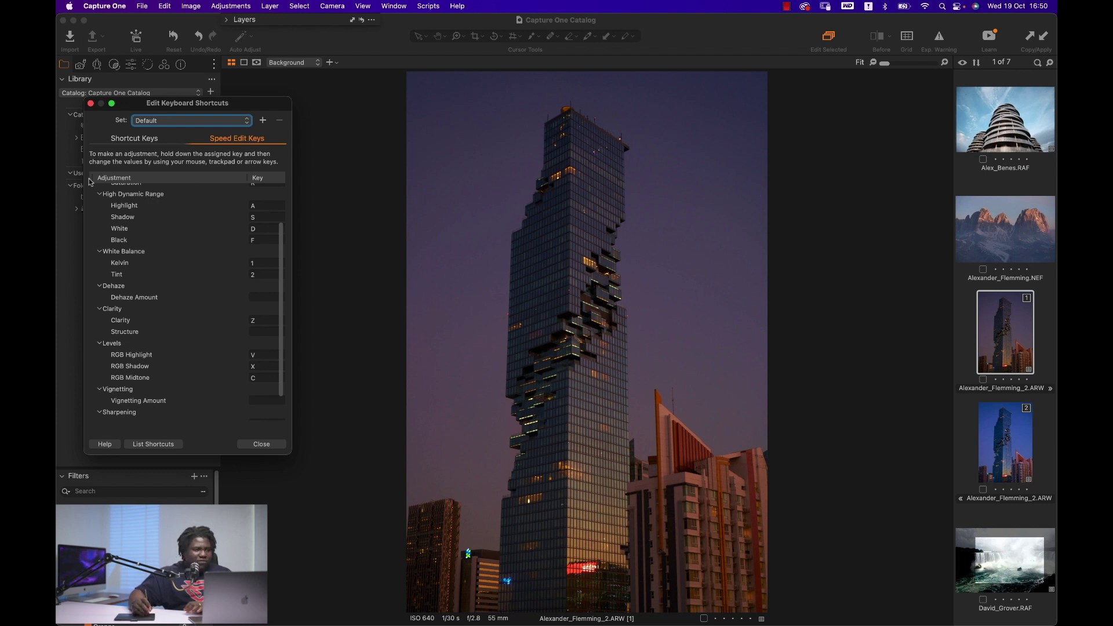
pyautogui.click(90, 103)
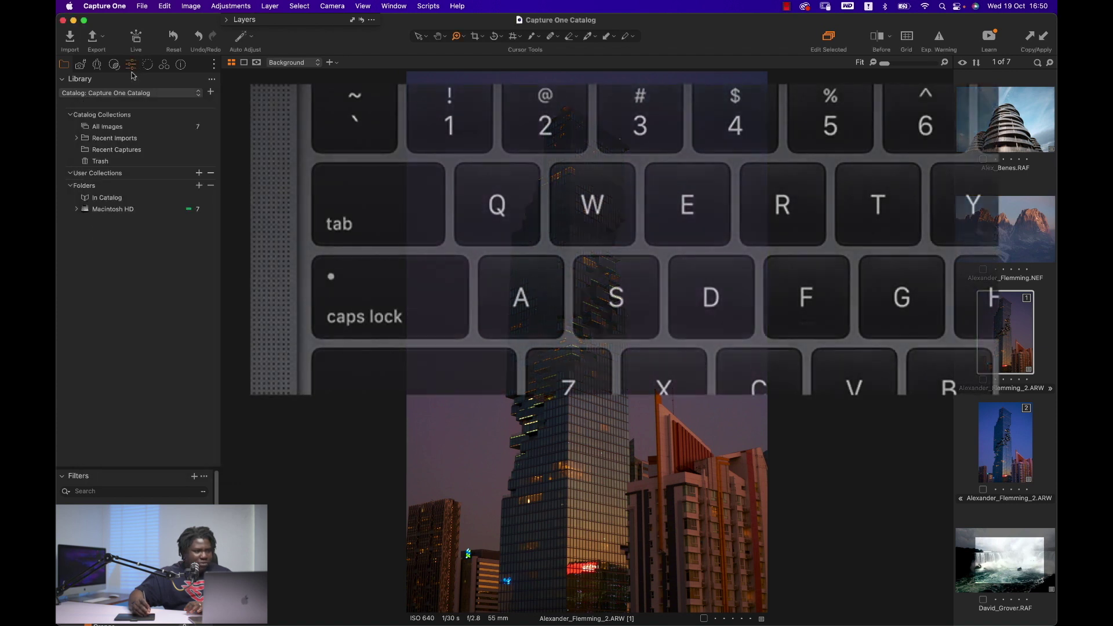
pyautogui.click(130, 64)
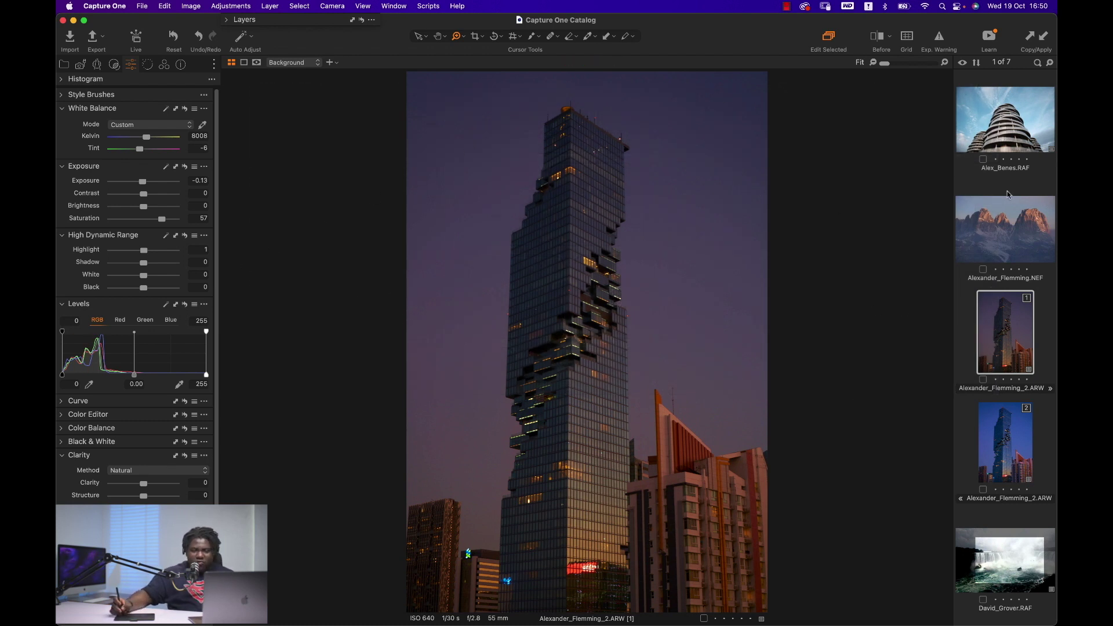
# Open the photo of the round tiered tower and activate the Magic Brush with a larger brush size.
pyautogui.click(994, 122)
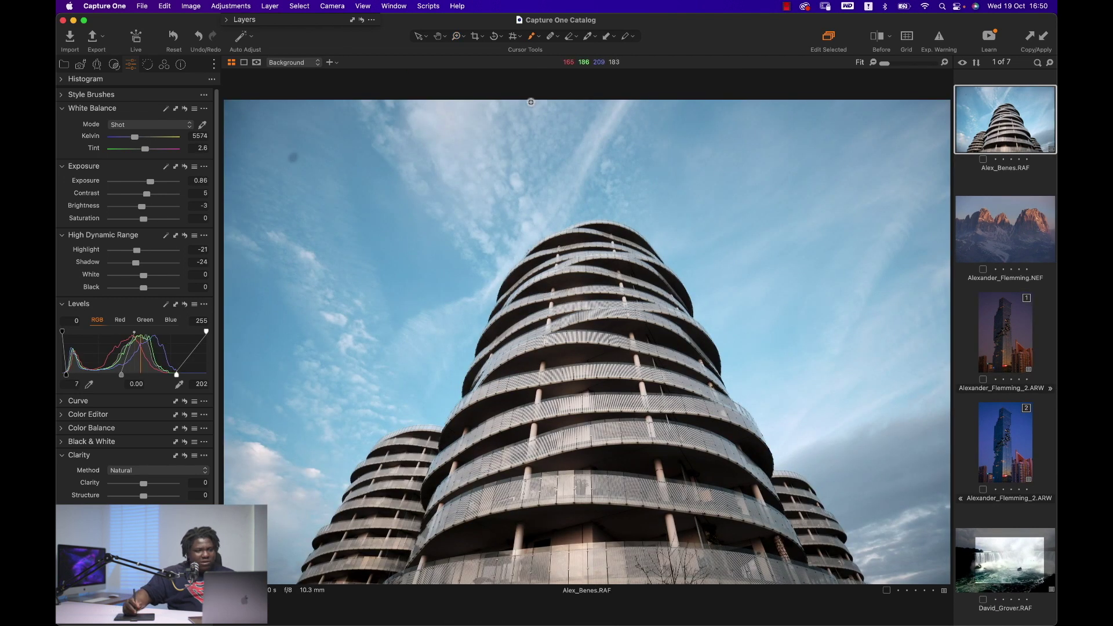
pyautogui.click(534, 39)
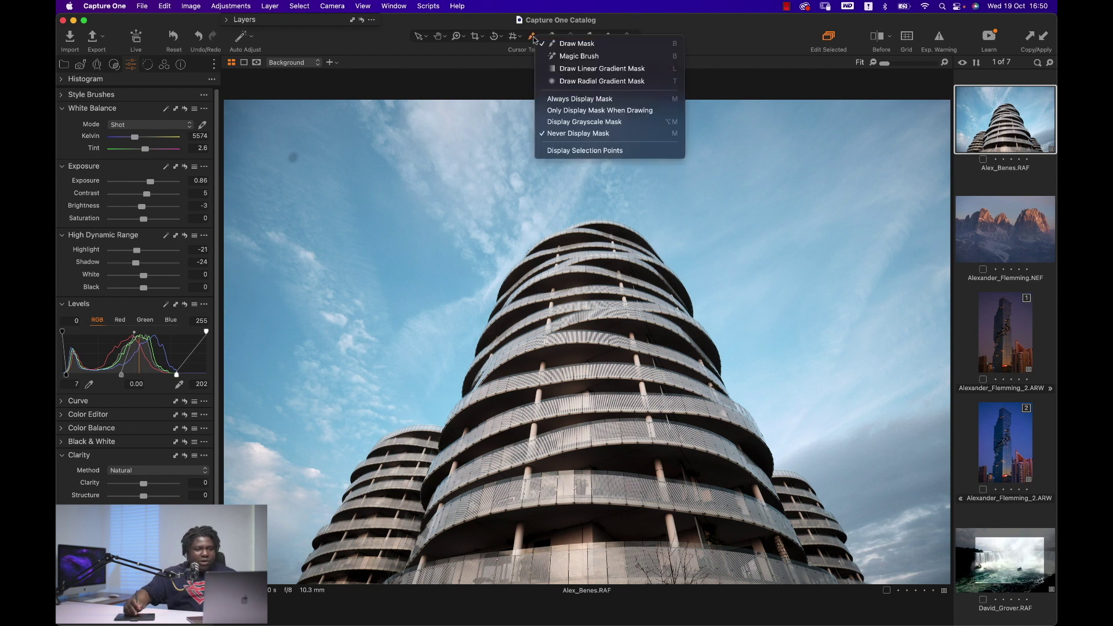
pyautogui.click(594, 58)
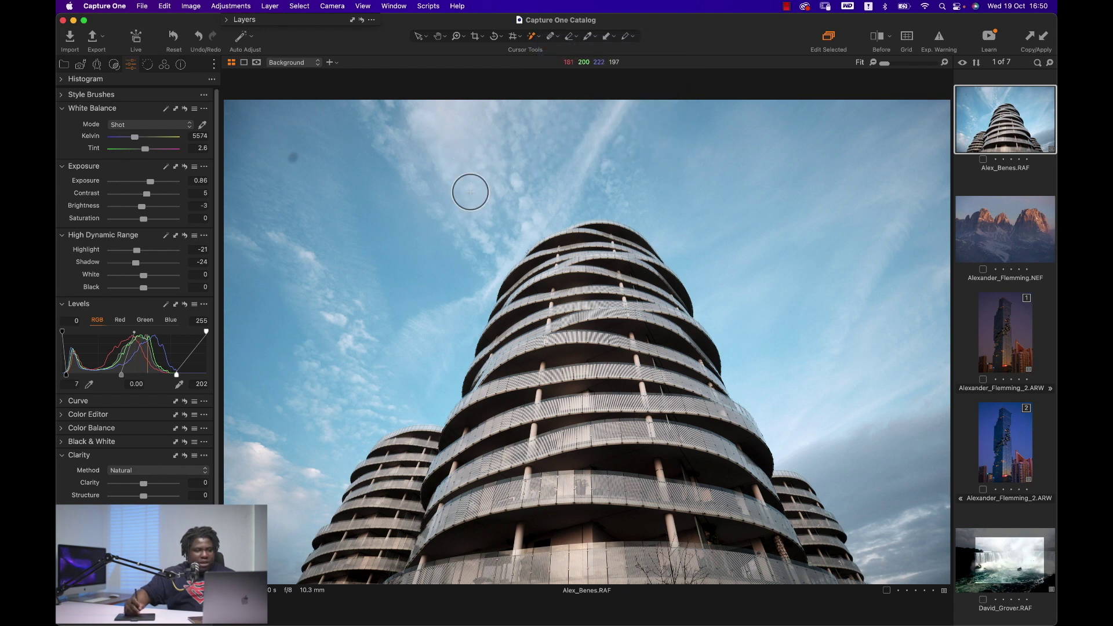
pyautogui.rightClick(487, 182)
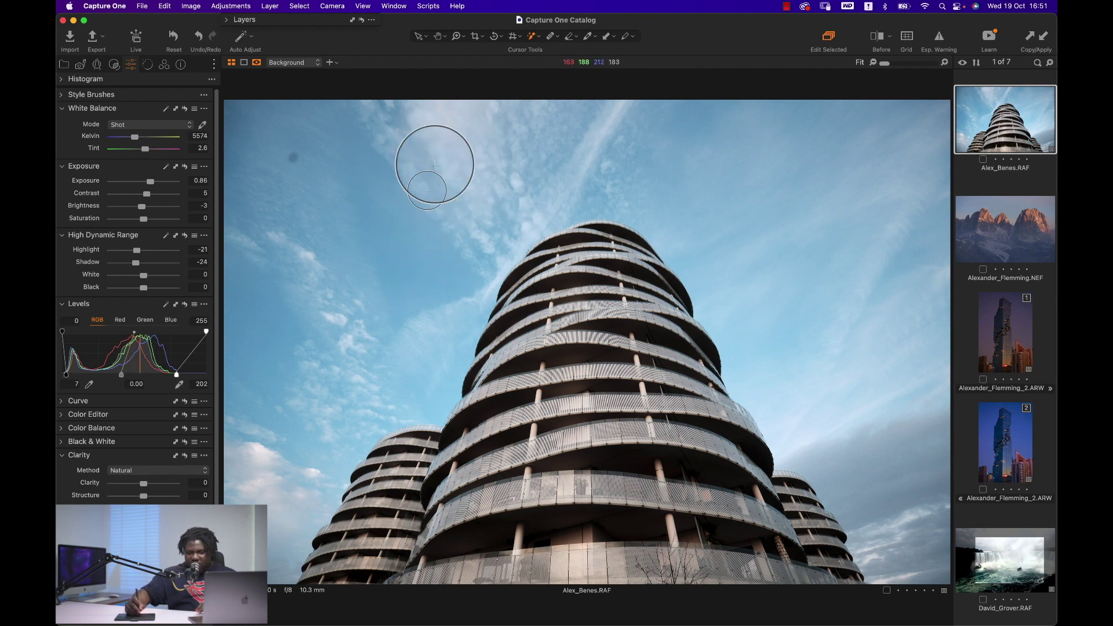
# Mask the entire sky around the tiered tower with Magic Brush strokes, including the cloud gaps and both lower corners.
pyautogui.moveTo(409, 181); pyautogui.dragTo(390, 251)
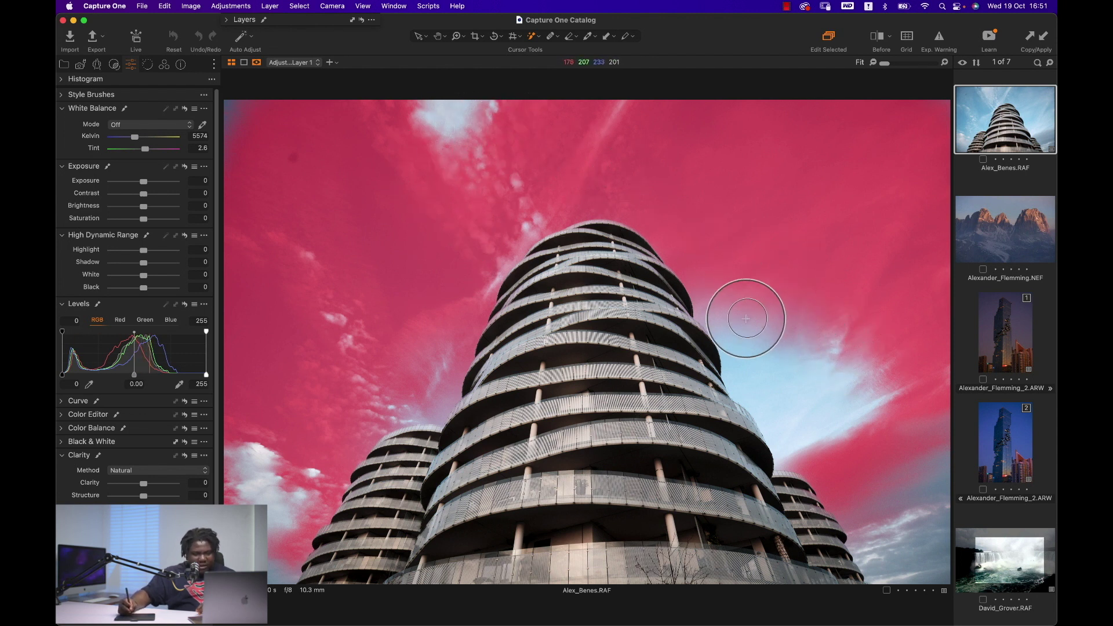
pyautogui.moveTo(477, 111); pyautogui.dragTo(440, 127)
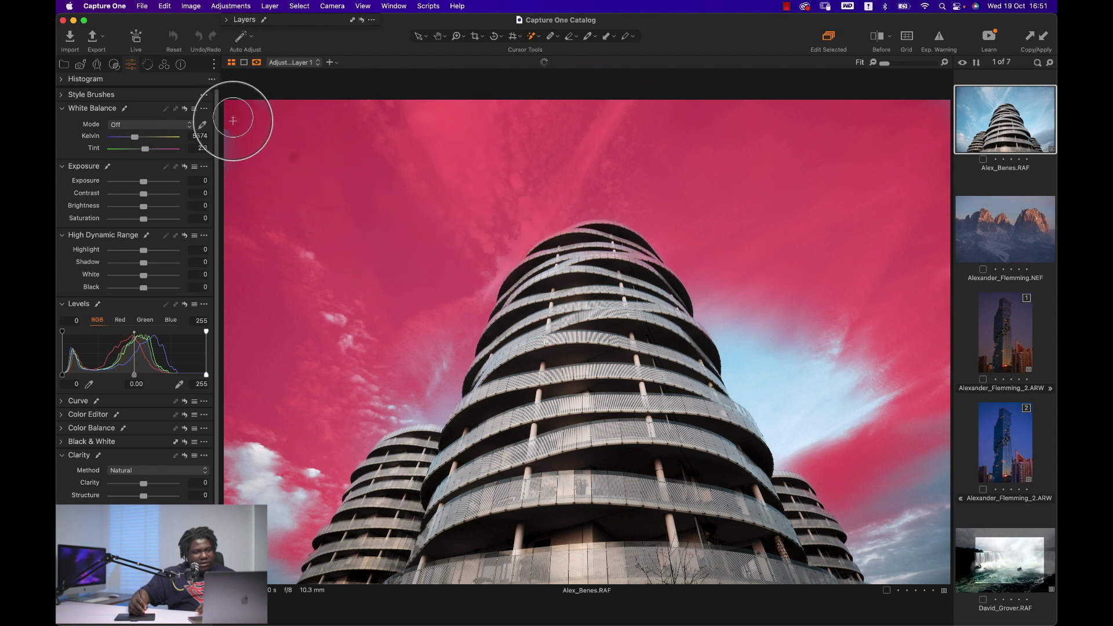
pyautogui.moveTo(277, 458)
pyautogui.mouseDown()
pyautogui.moveTo(267, 516)
pyautogui.moveTo(277, 521)
pyautogui.mouseUp()
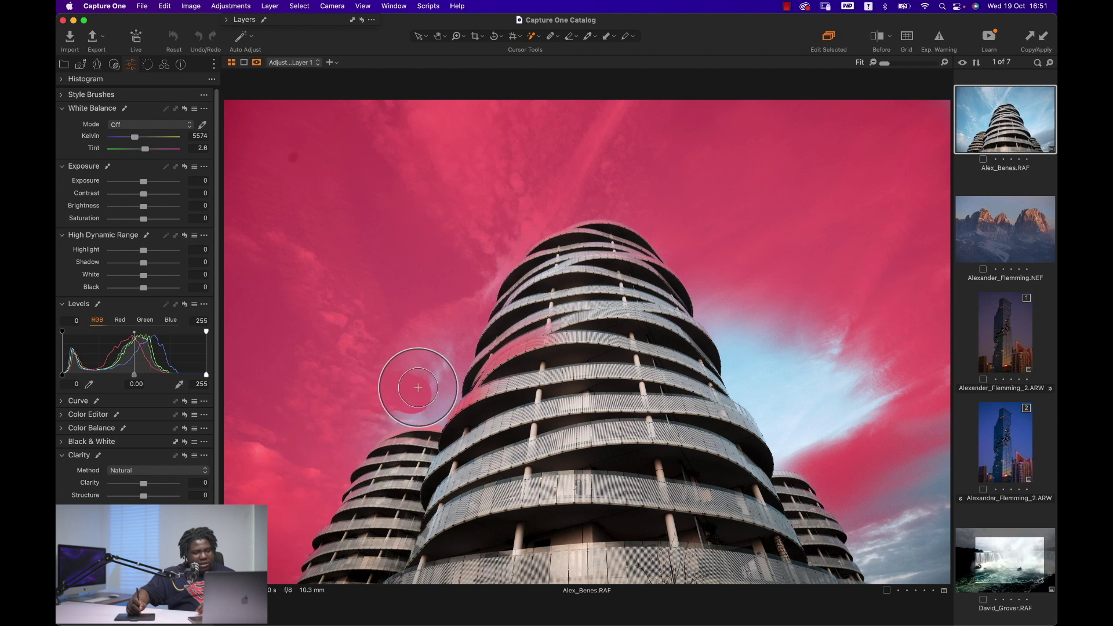
pyautogui.moveTo(841, 406); pyautogui.dragTo(765, 303)
pyautogui.moveTo(820, 410); pyautogui.dragTo(800, 430)
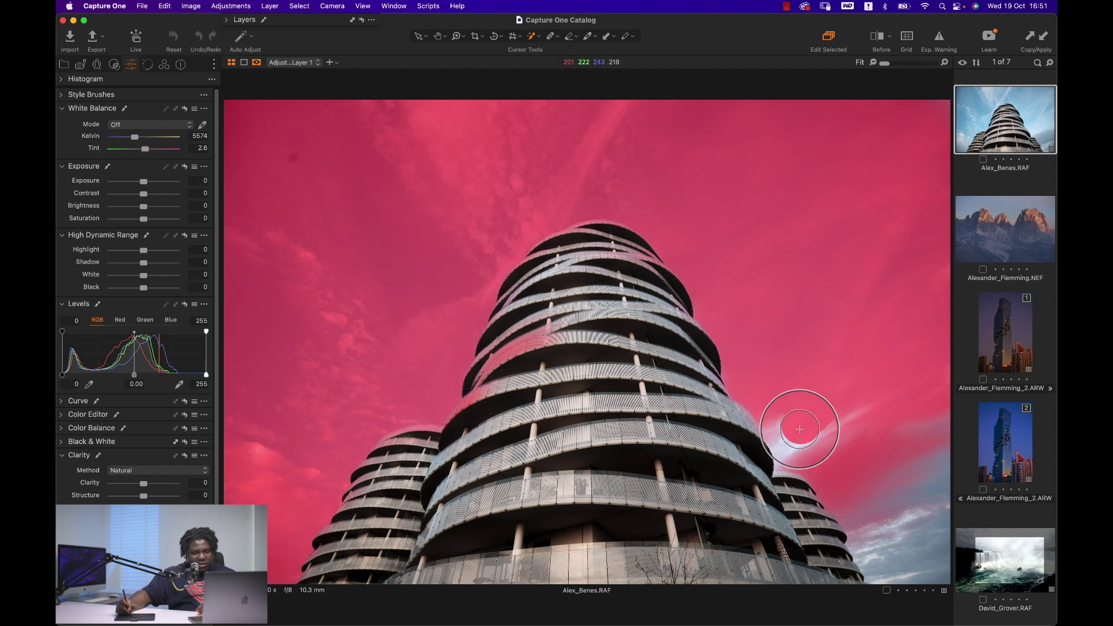
pyautogui.moveTo(899, 512); pyautogui.dragTo(921, 556)
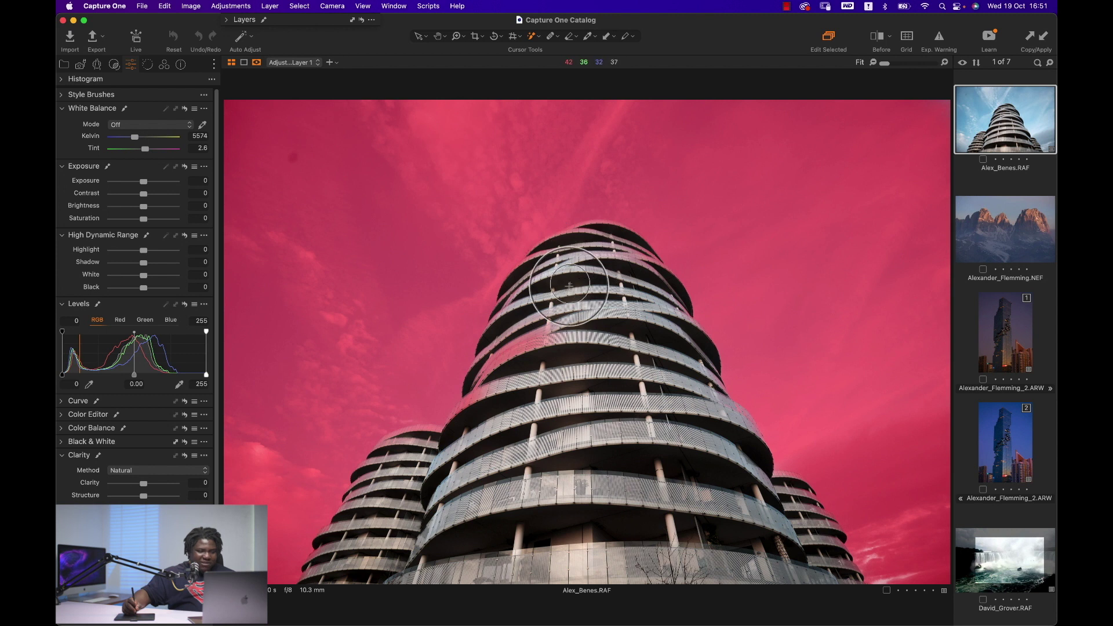
# Inspect the sky mask's edges and its spill onto the tower's facade up close.
pyautogui.press('z')
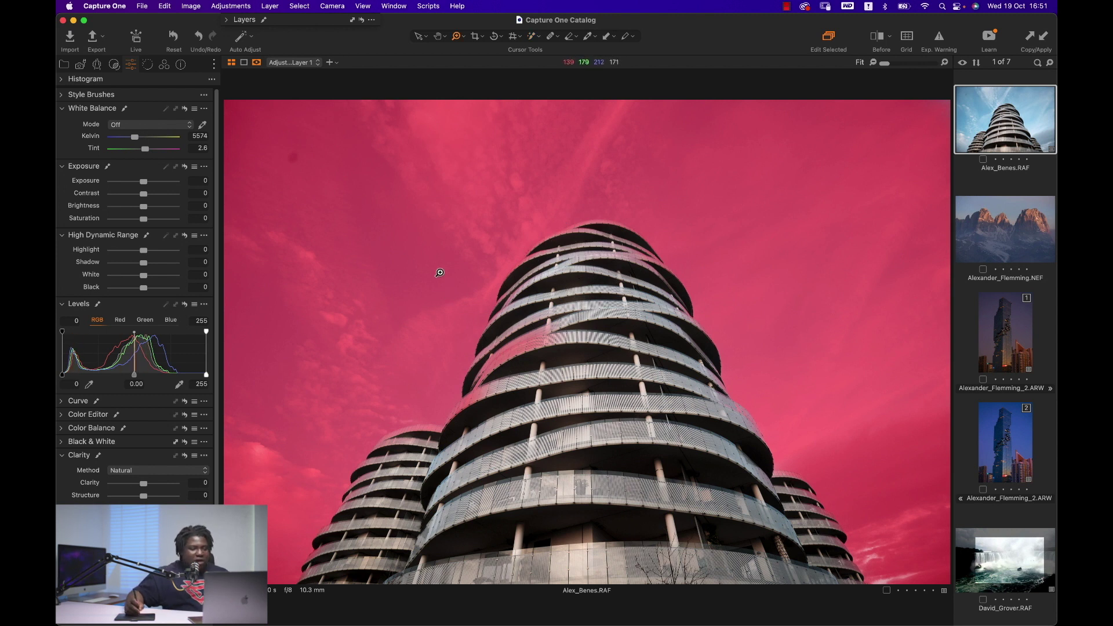
pyautogui.click(445, 298)
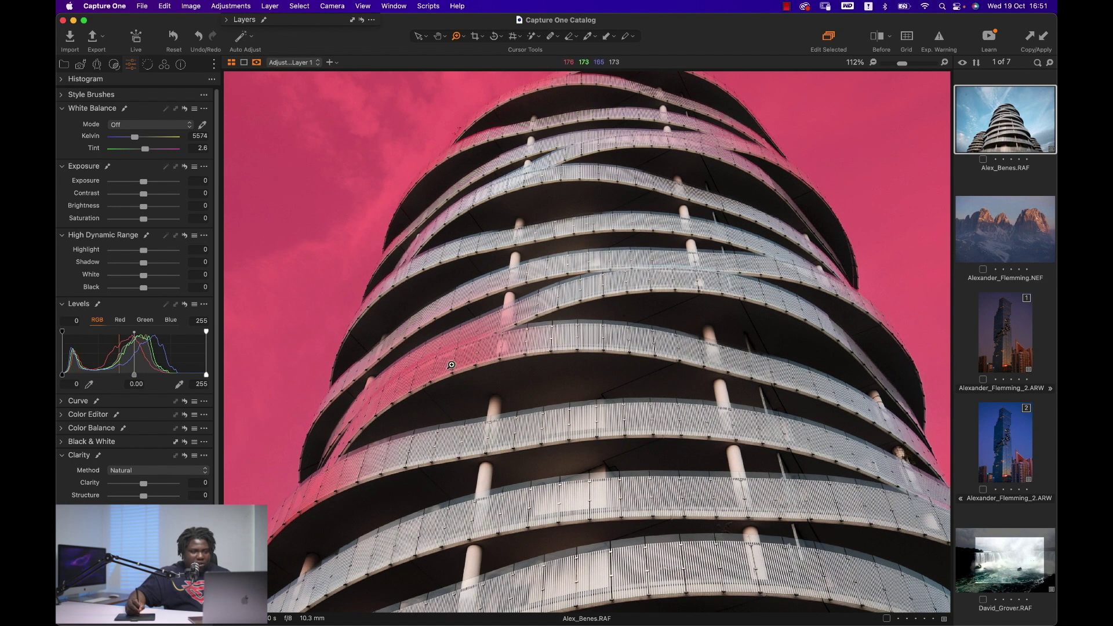
pyautogui.moveTo(503, 380); pyautogui.dragTo(473, 300)
pyautogui.press('super+minus')
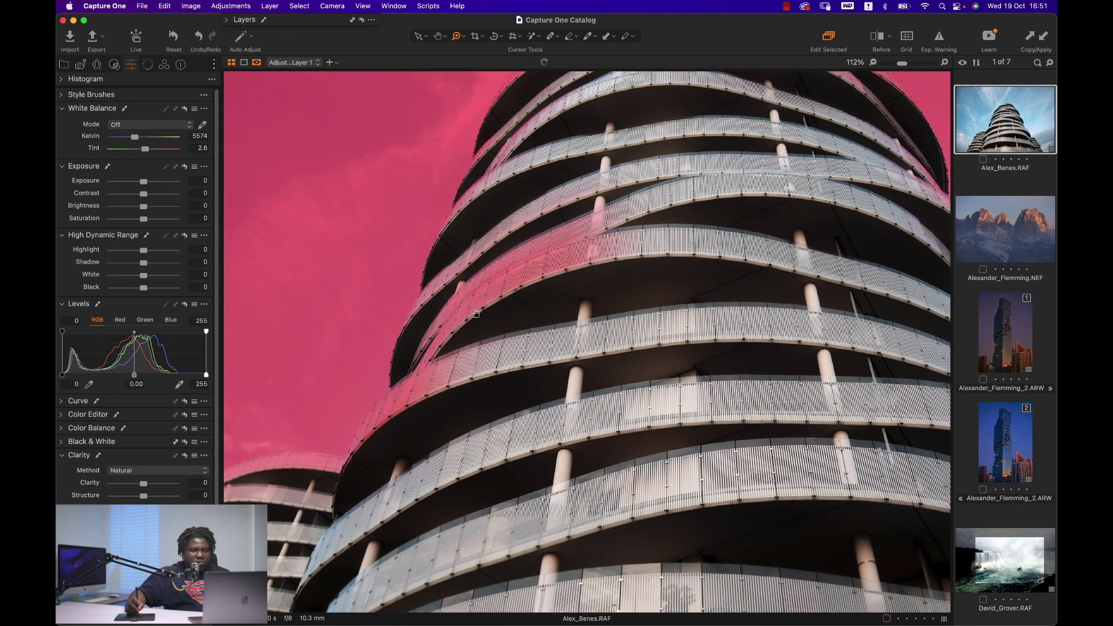
pyautogui.press('super+0')
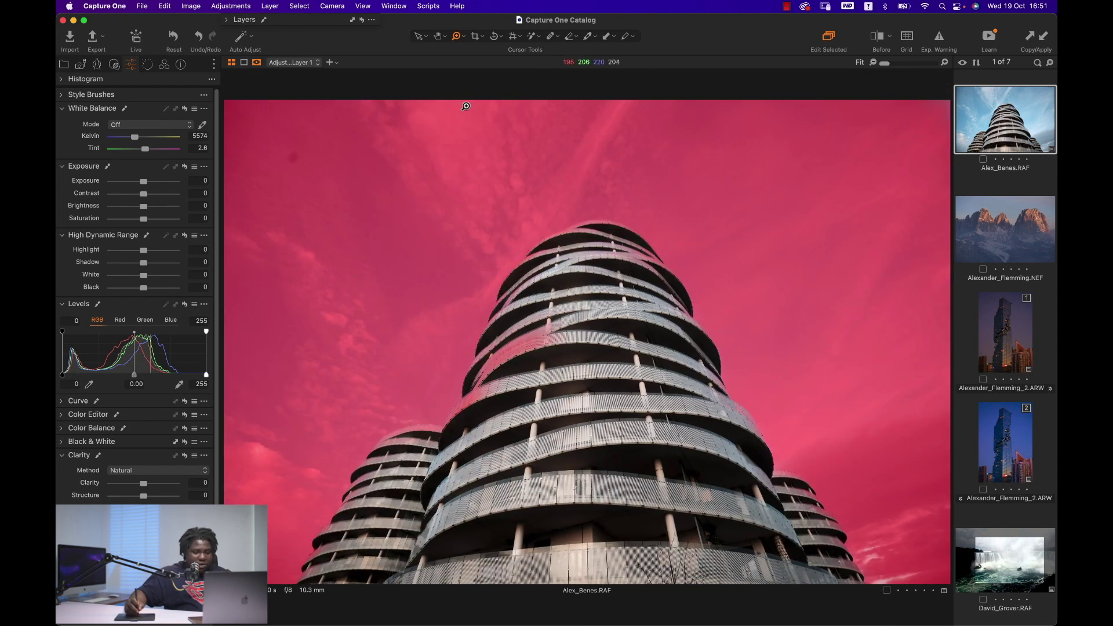
# Activate the Magic Eraser, set its size to 87 and tolerance to 60, and try erasing the mask spill on the tower's facade.
pyautogui.press('b')
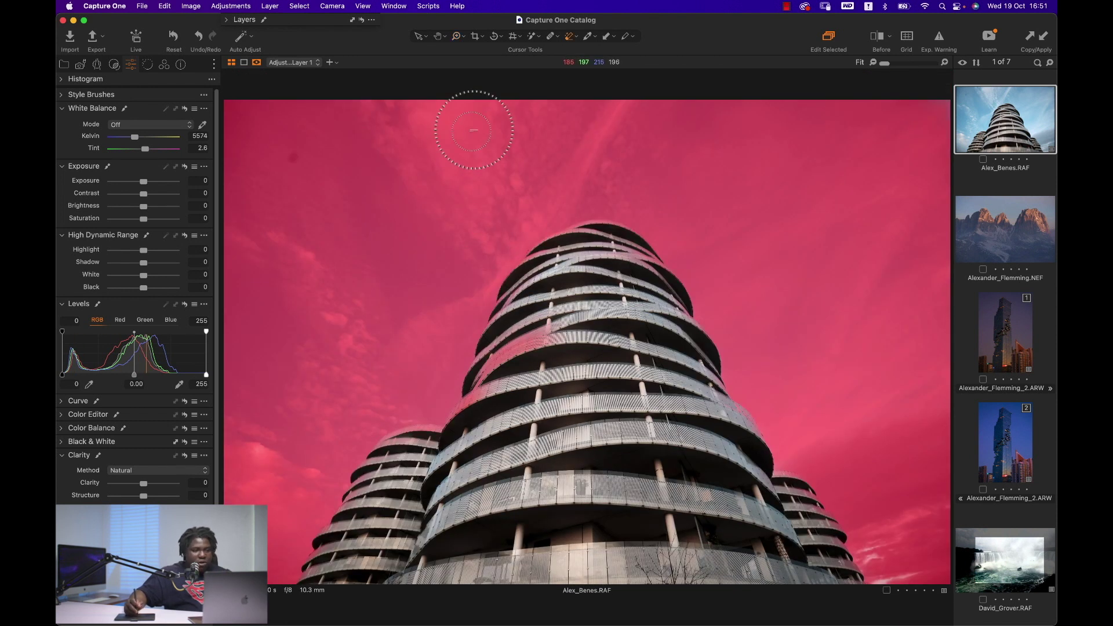
pyautogui.click(570, 39)
pyautogui.click(581, 54)
pyautogui.rightClick(544, 306)
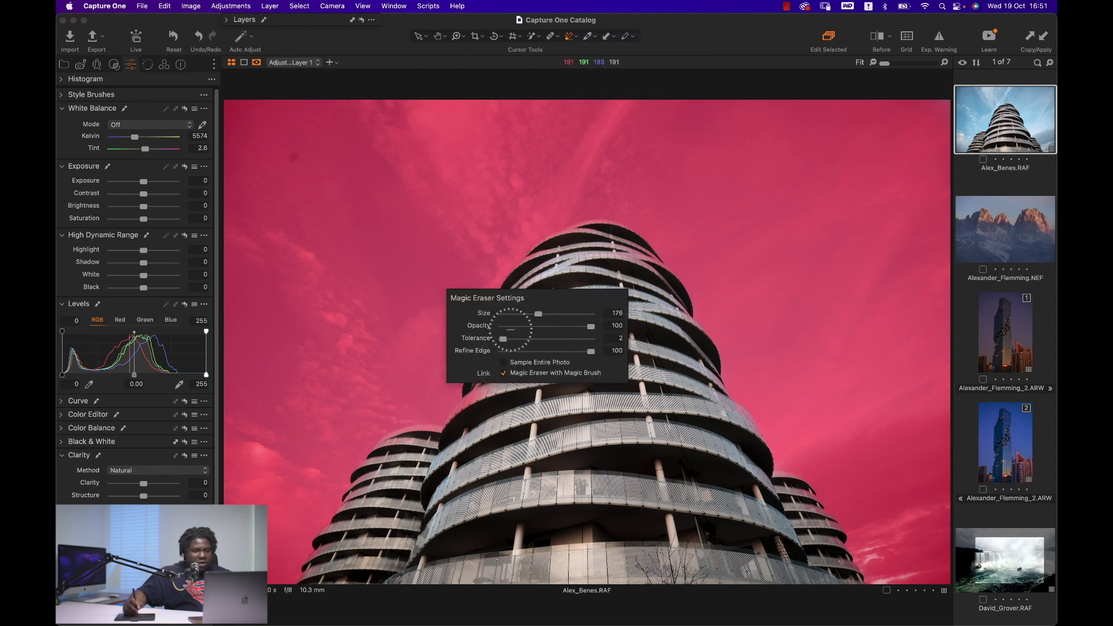
pyautogui.moveTo(538, 313)
pyautogui.mouseDown()
pyautogui.moveTo(495, 334)
pyautogui.moveTo(493, 356)
pyautogui.moveTo(513, 360)
pyautogui.moveTo(524, 390)
pyautogui.mouseUp()
pyautogui.press('super+z')
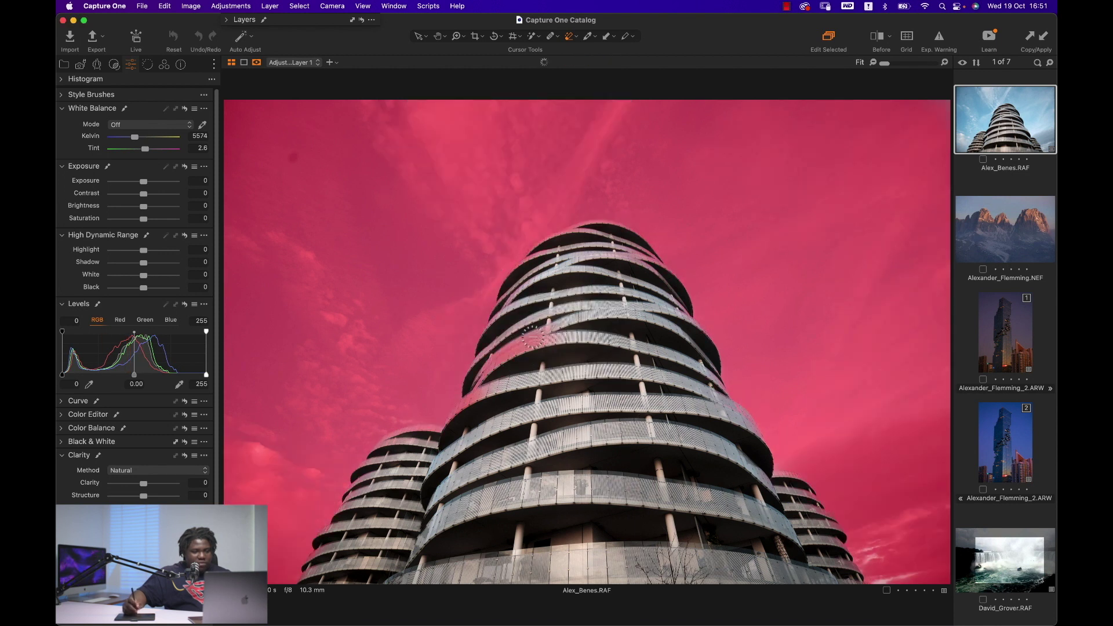
pyautogui.rightClick(489, 205)
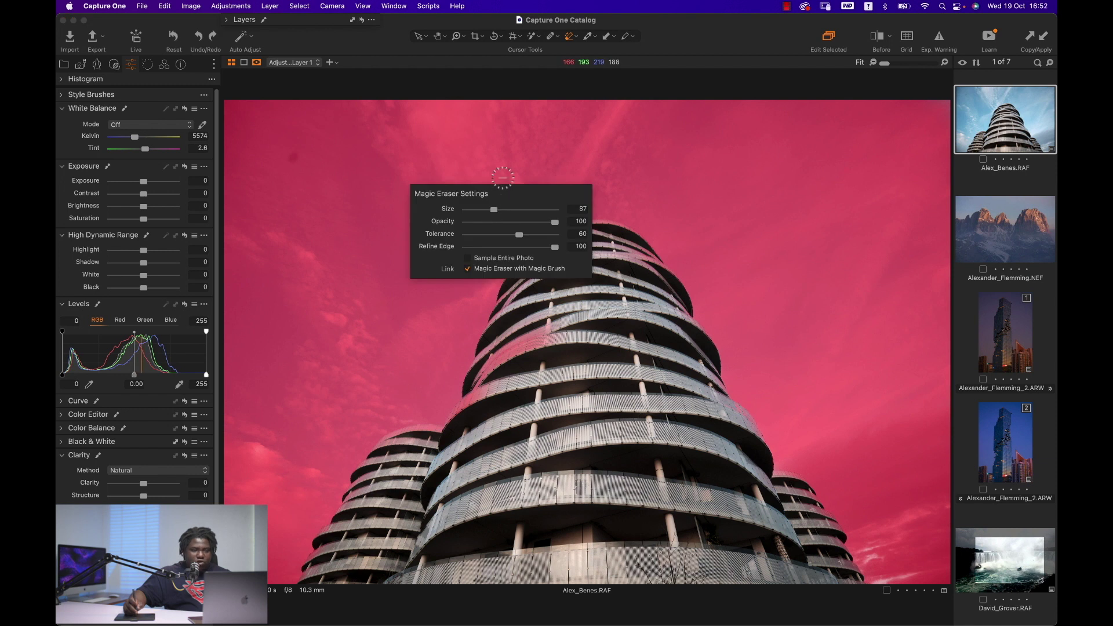
pyautogui.click(570, 37)
pyautogui.click(615, 41)
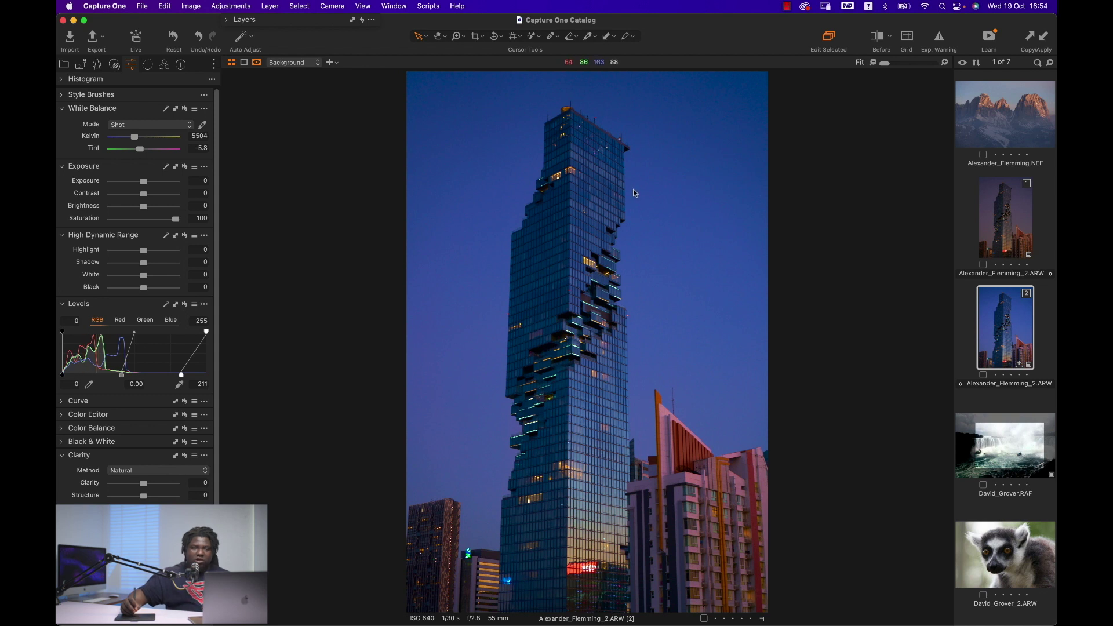
# Open the export settings for skyscraper variant 2 and set the quality of the 2048px web JPEG recipe to 18.
pyautogui.rightClick(592, 192)
pyautogui.moveTo(600, 258)
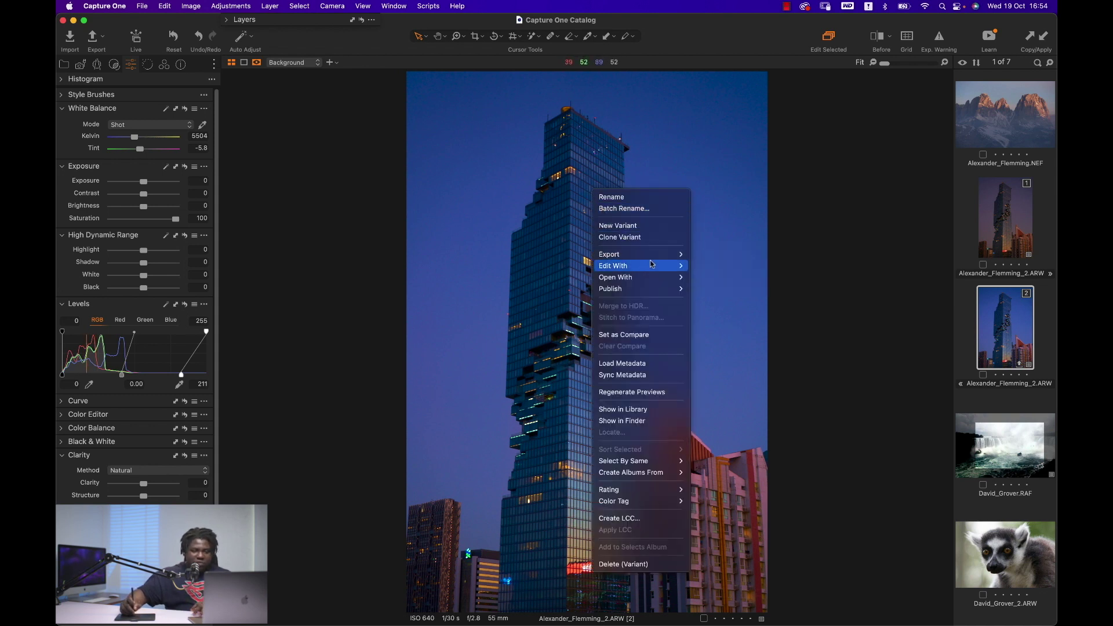
pyautogui.click(711, 255)
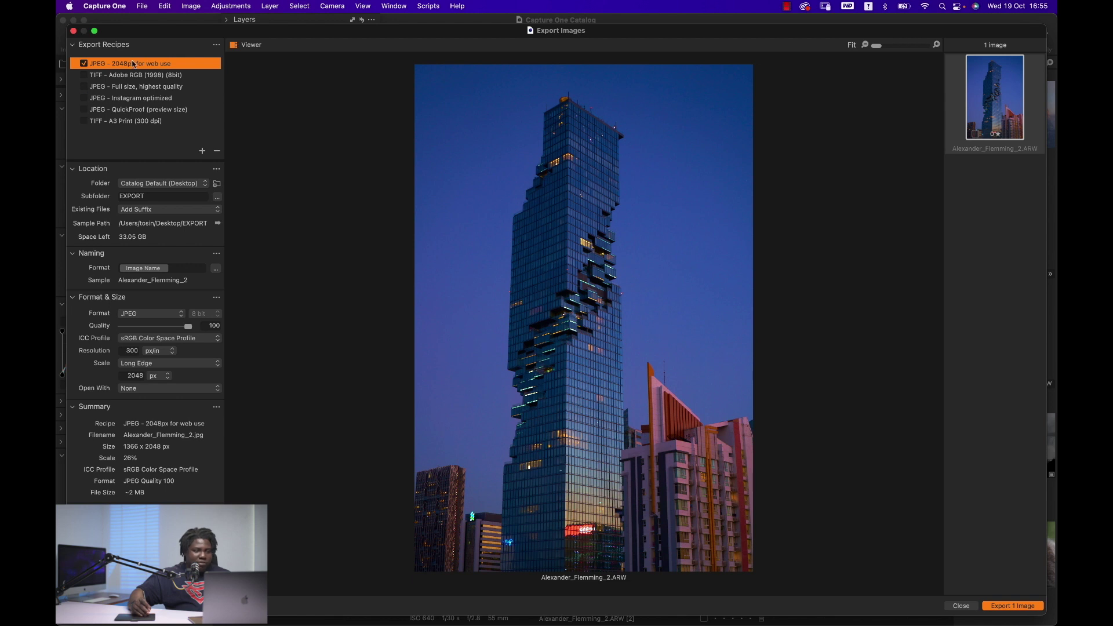
pyautogui.moveTo(187, 326); pyautogui.dragTo(143, 358)
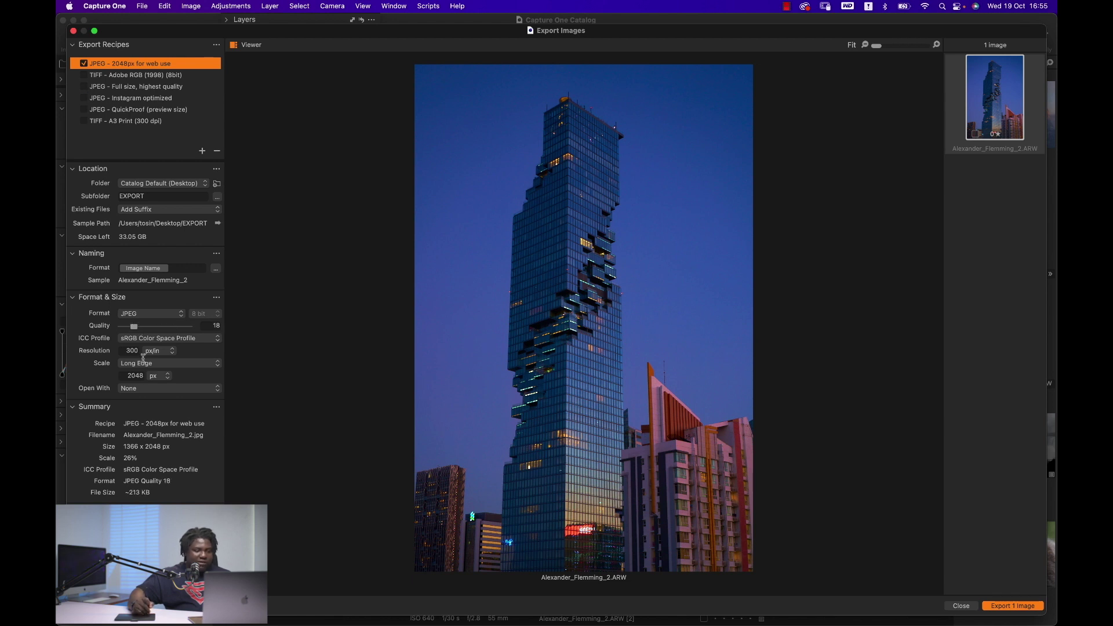
# Enable the full-size highest-quality JPEG and the Instagram-optimized JPEG export recipes as well.
pyautogui.click(112, 88)
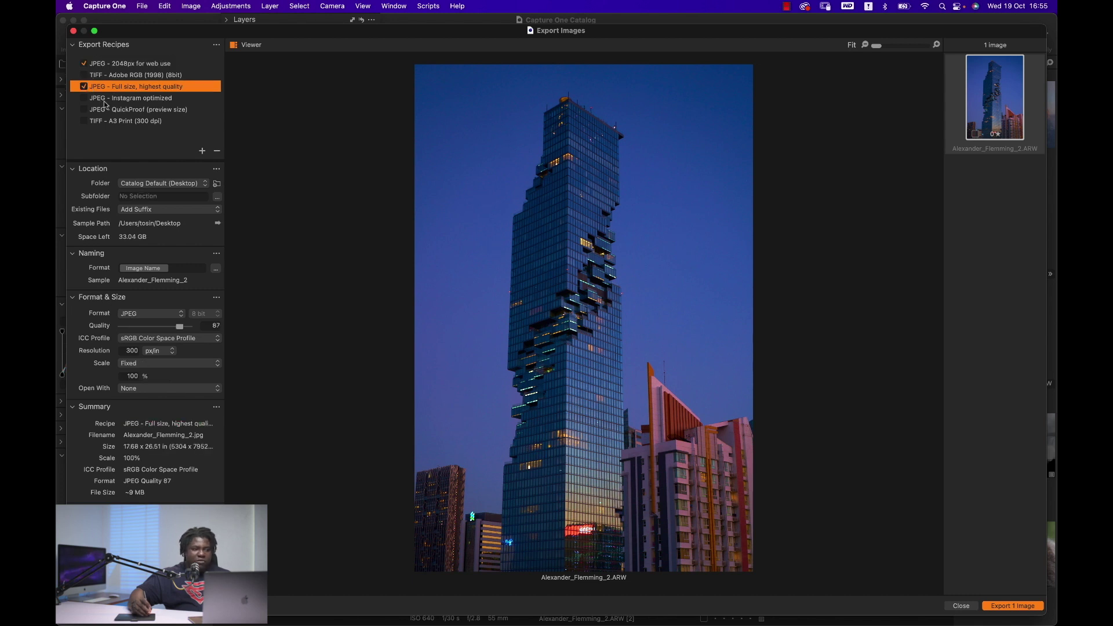
pyautogui.click(112, 99)
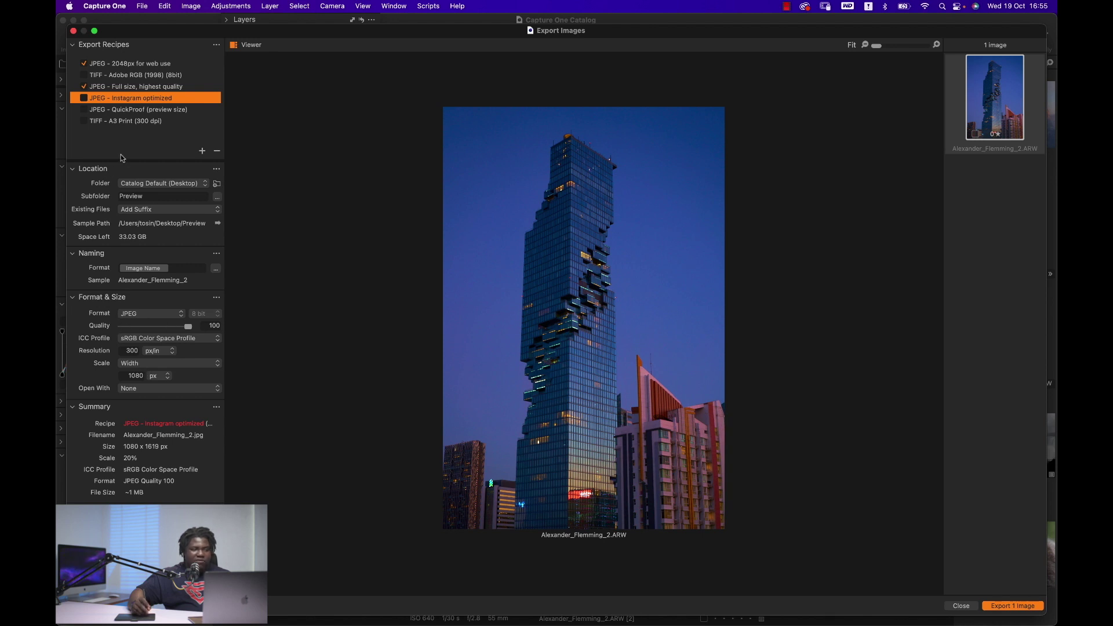
pyautogui.click(85, 99)
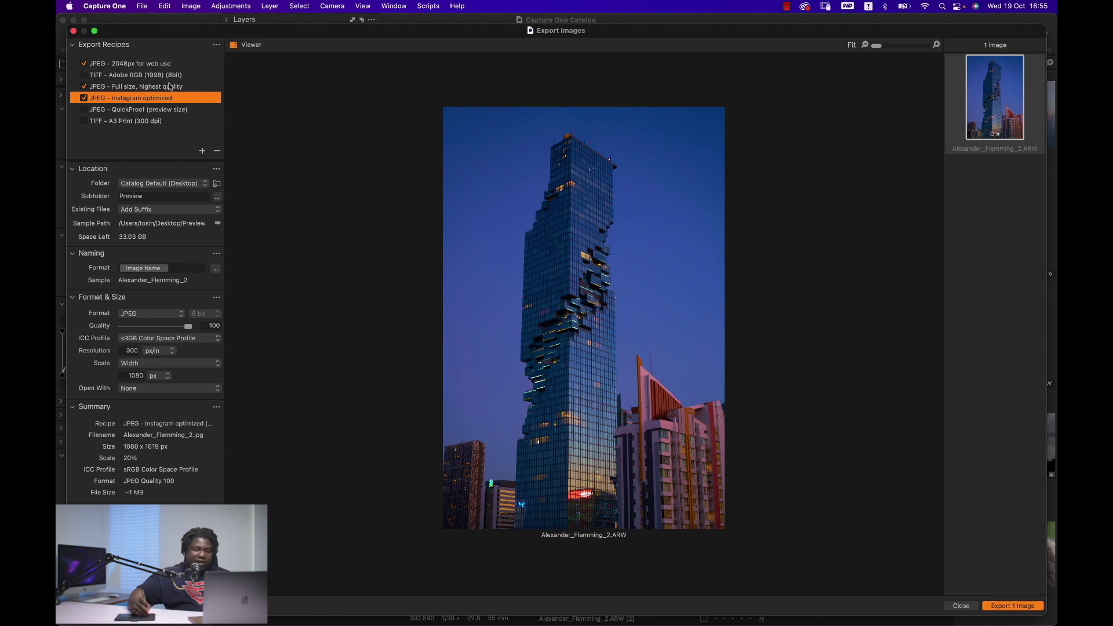
# Set the 2048px web recipe's export folder to Desktop and its subfolder to EXPORT X.
pyautogui.click(119, 63)
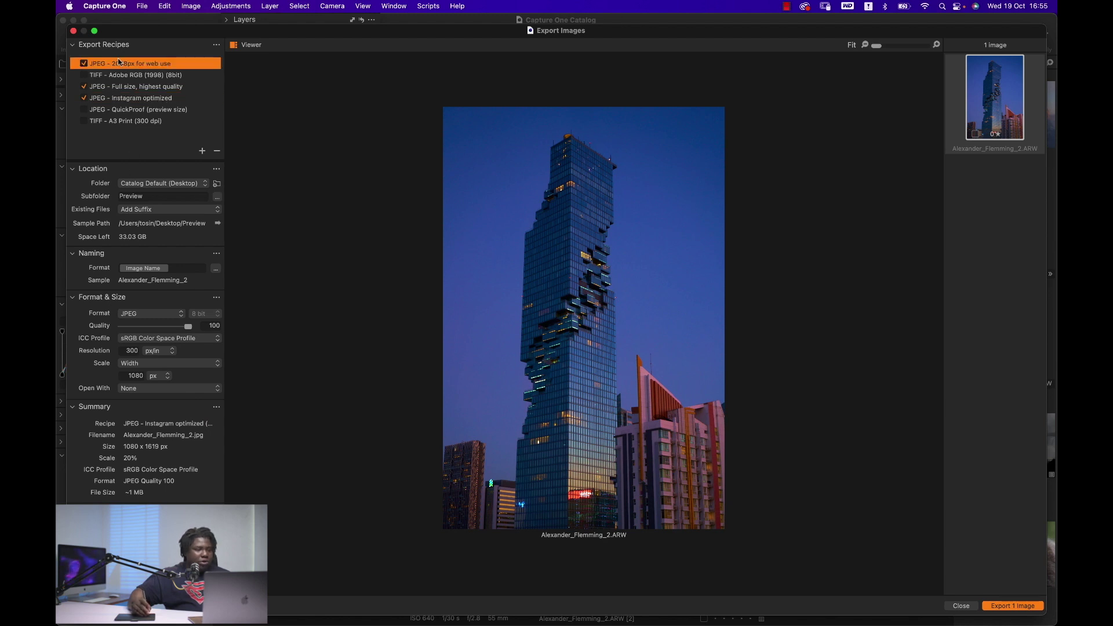
pyautogui.click(160, 184)
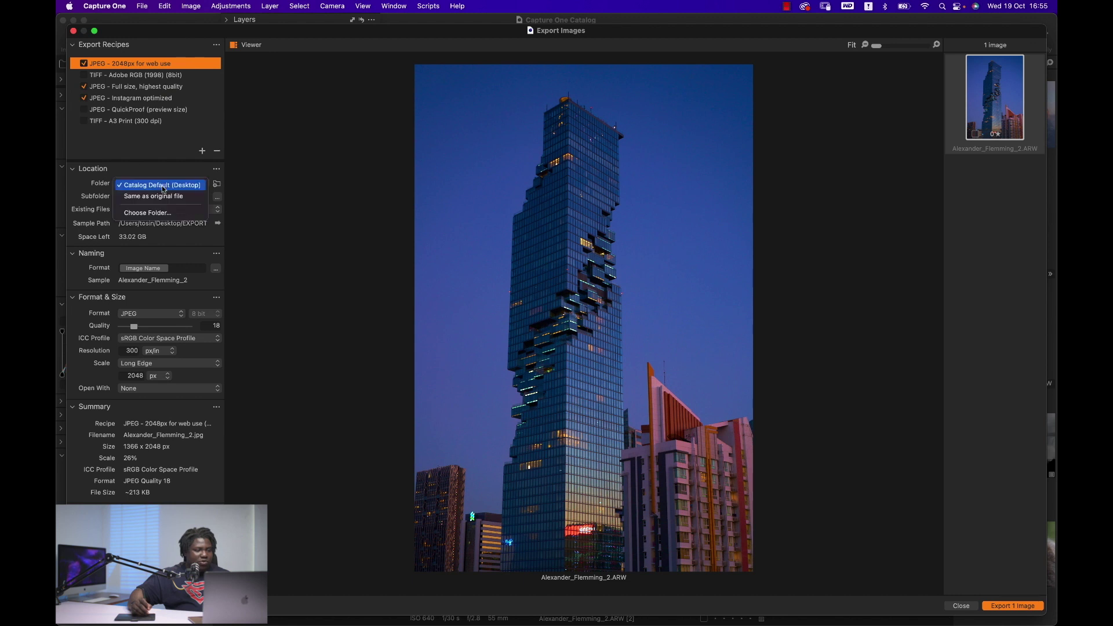
pyautogui.click(165, 213)
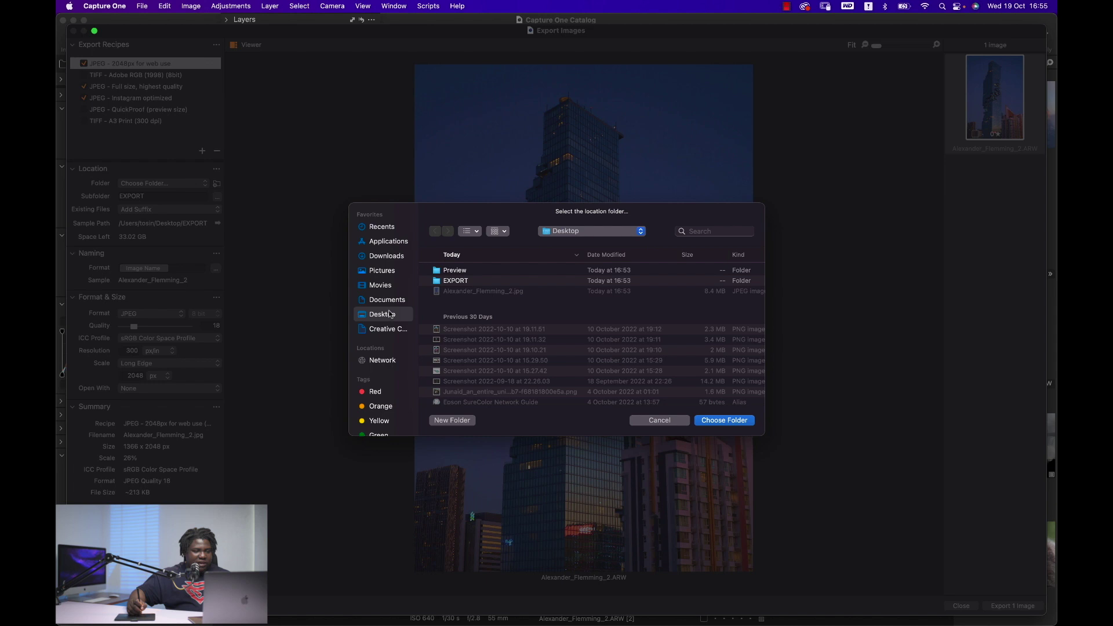
pyautogui.click(724, 420)
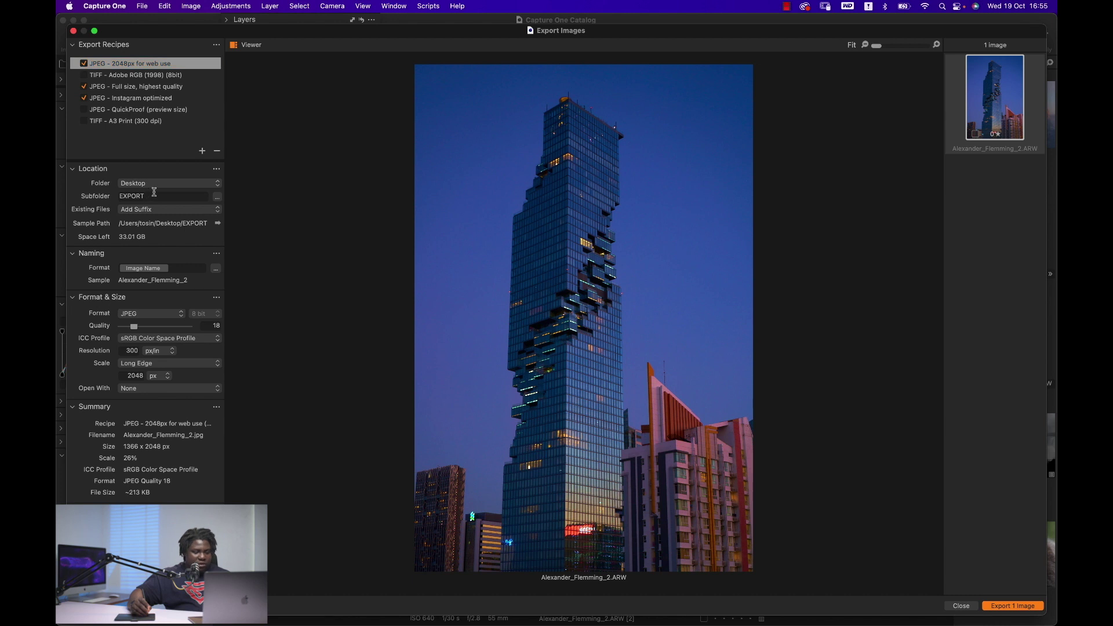
pyautogui.write('X')
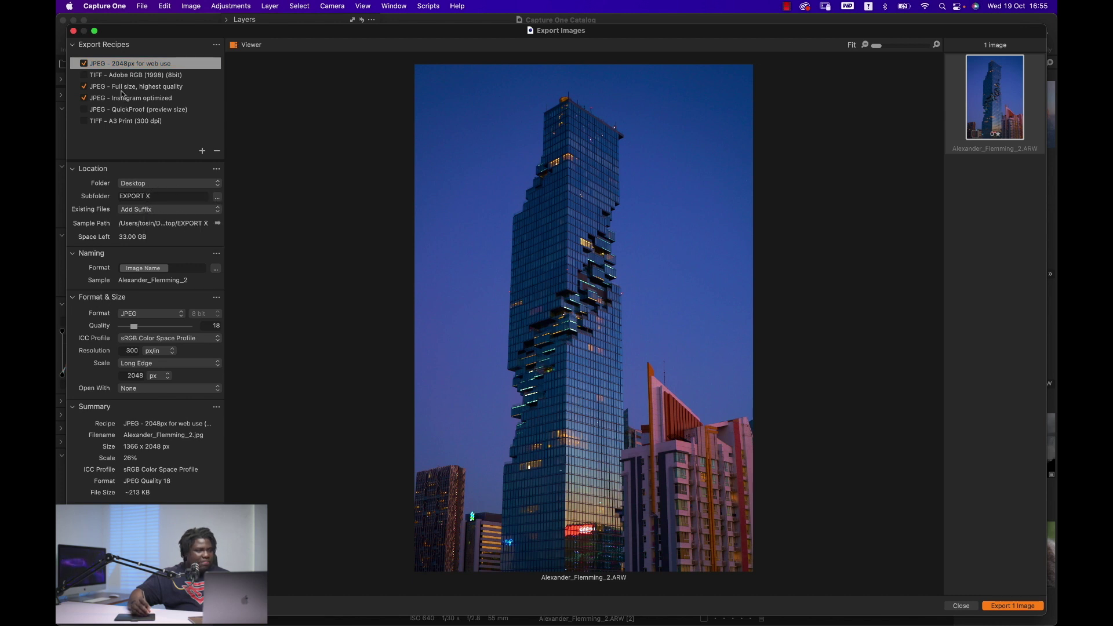
# Set the full-size JPEG recipe's folder to Desktop and copy the subfolder name EXPORT X from the web recipe into it.
pyautogui.click(125, 91)
pyautogui.click(157, 186)
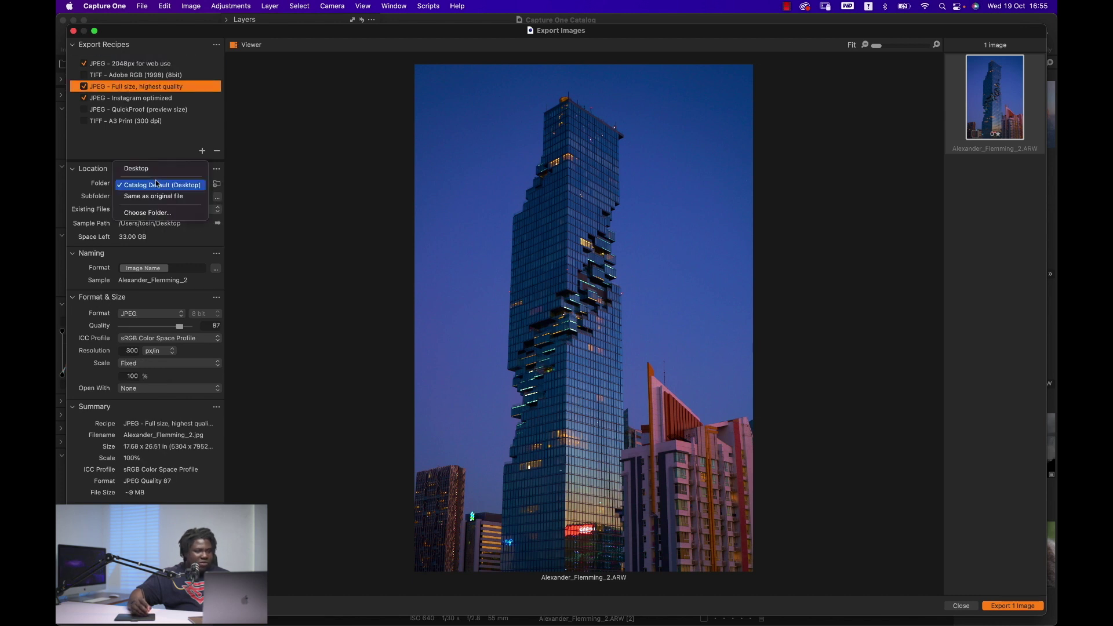
pyautogui.click(152, 168)
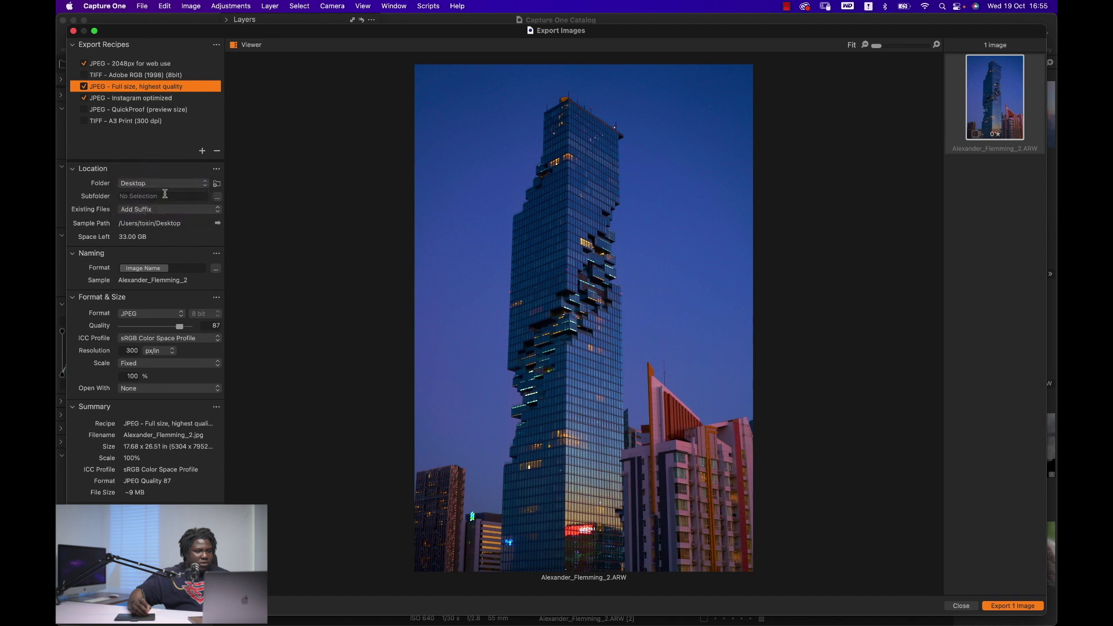
pyautogui.click(138, 63)
pyautogui.moveTo(151, 196); pyautogui.dragTo(100, 190)
pyautogui.press('super+c')
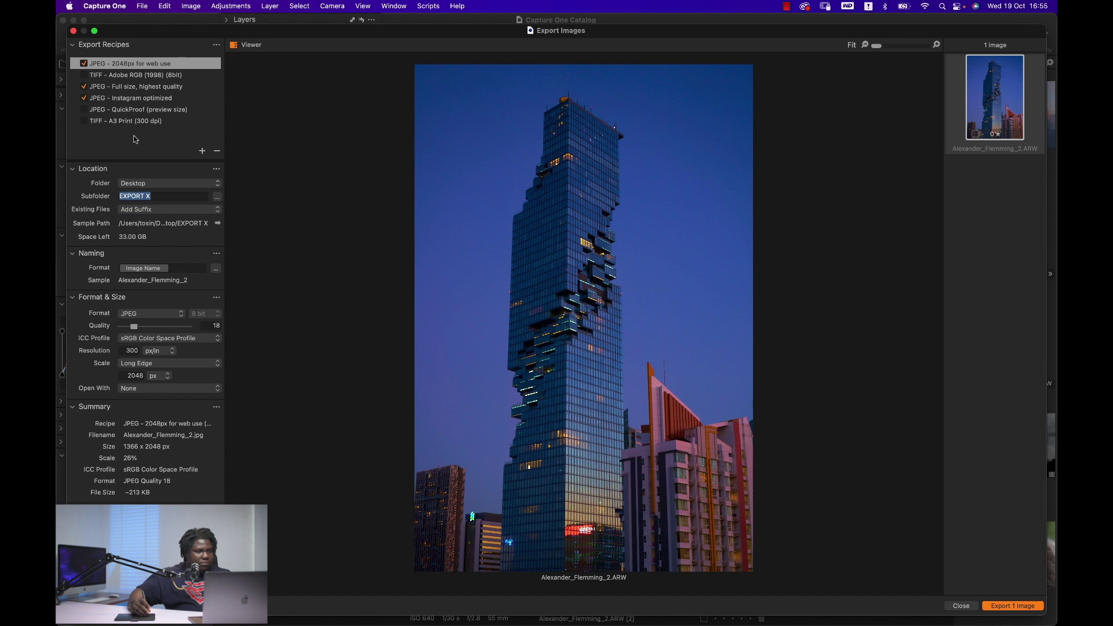
pyautogui.click(130, 88)
pyautogui.press('super+v')
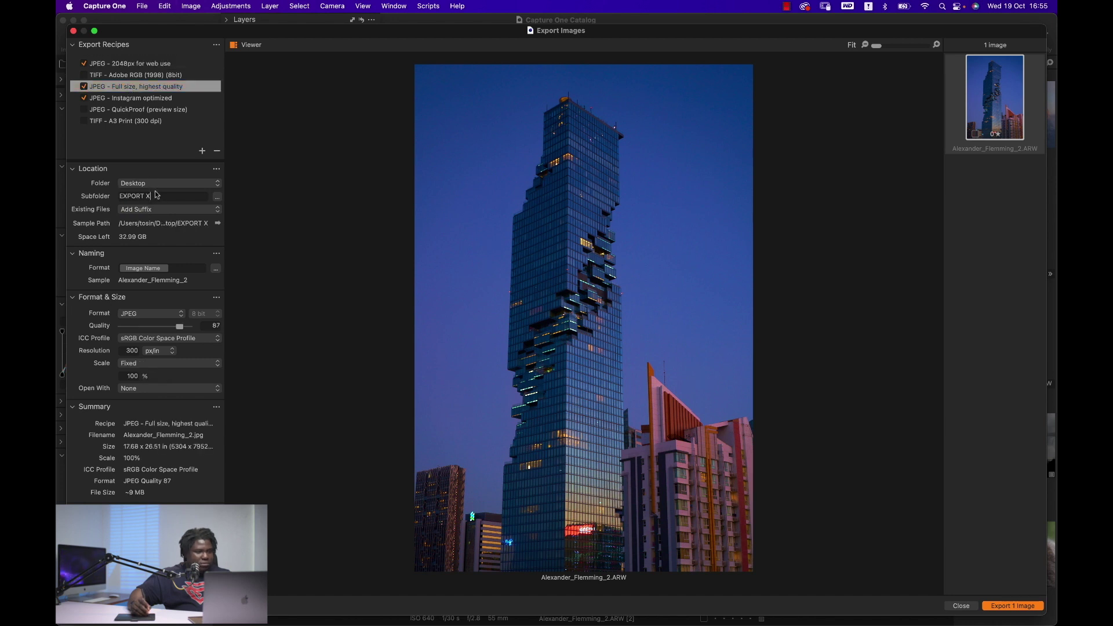
# Set the Instagram recipe's destination to subfolder EXPORT X on the Desktop and export the image with all enabled recipes.
pyautogui.click(134, 99)
pyautogui.click(161, 184)
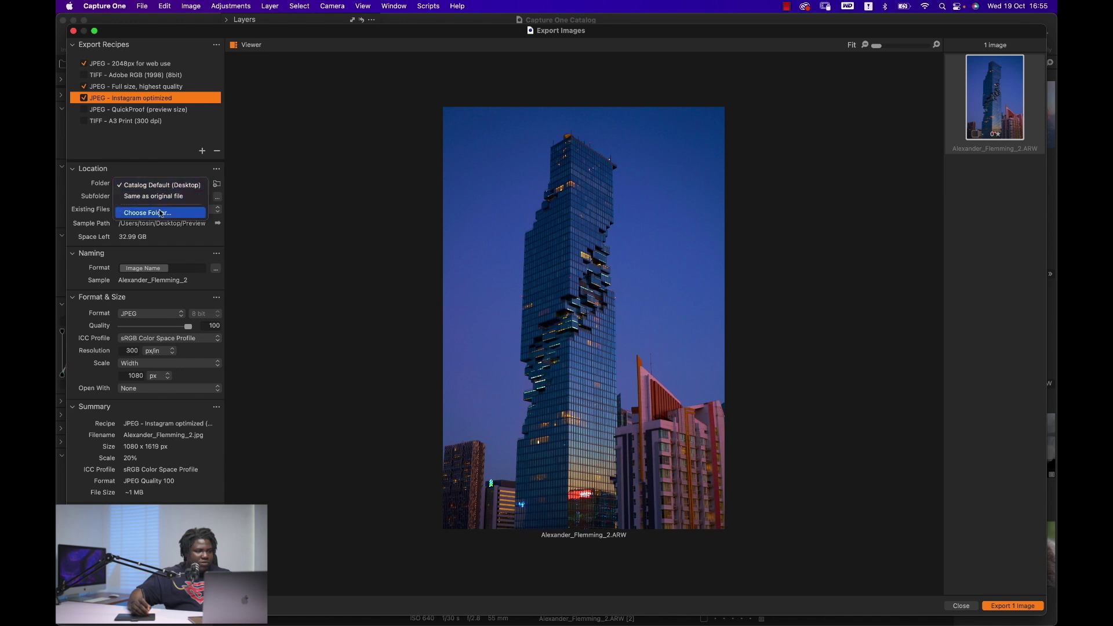
pyautogui.click(161, 212)
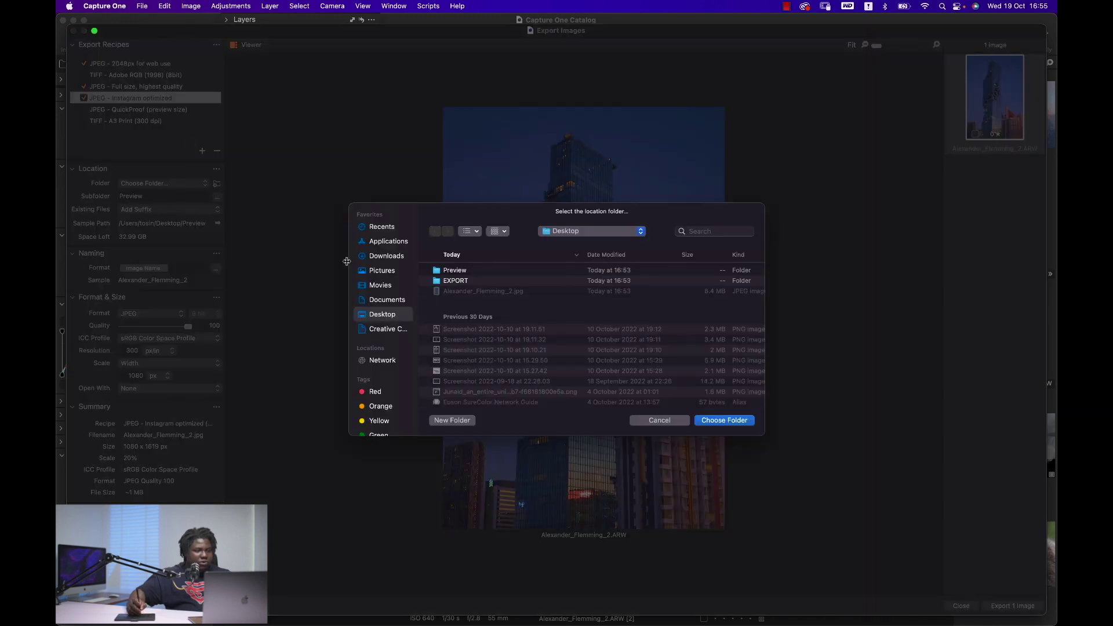
pyautogui.click(728, 421)
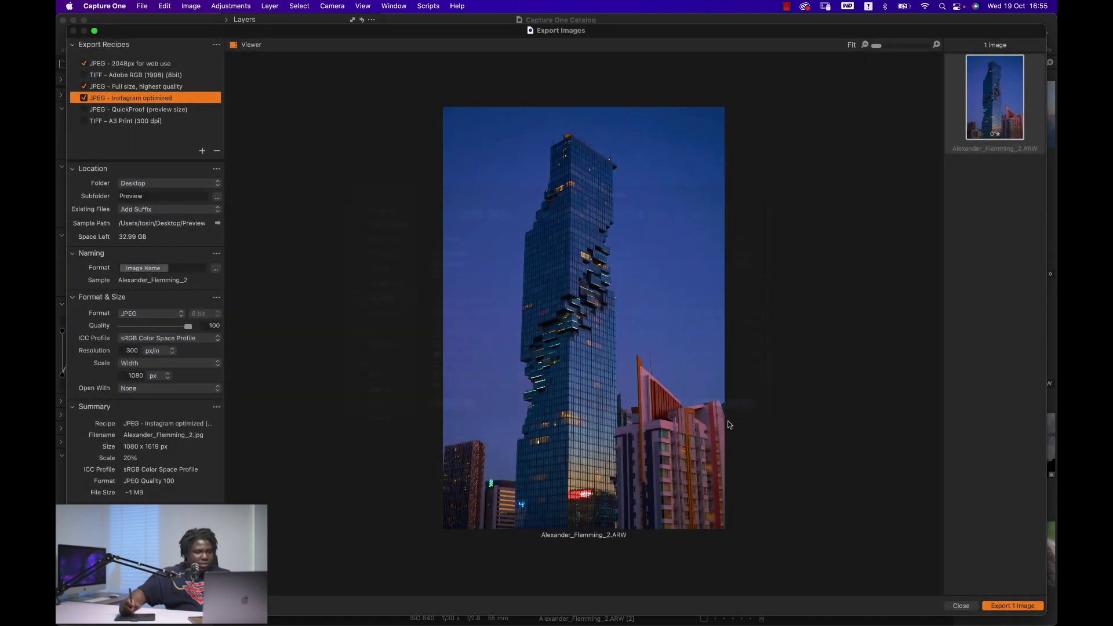
pyautogui.click(150, 200)
pyautogui.write('EXPORT X')
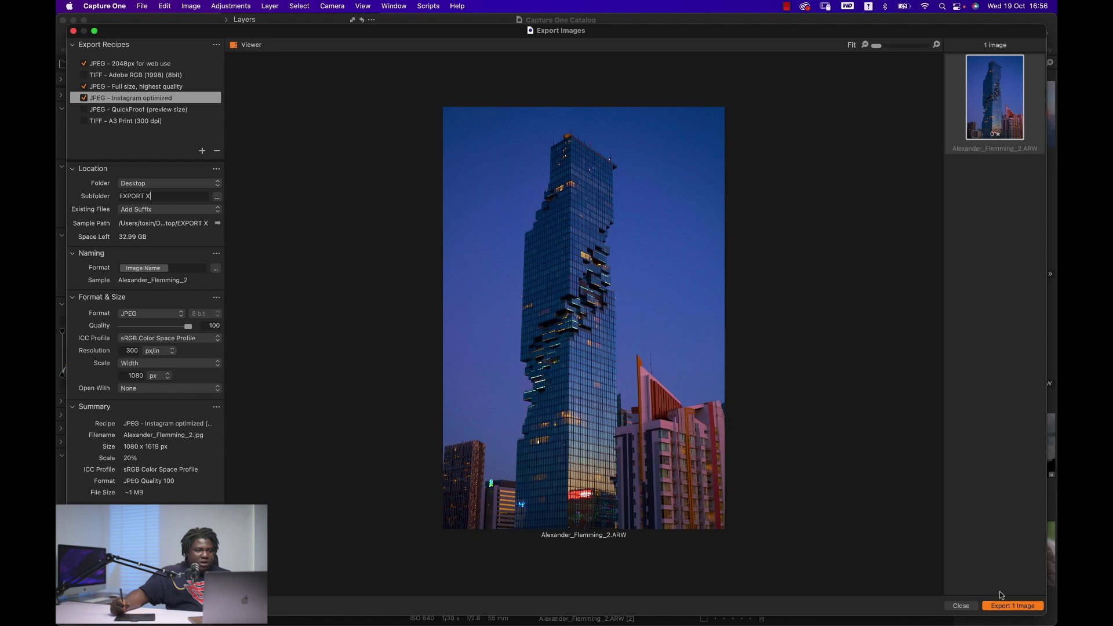
pyautogui.click(1013, 607)
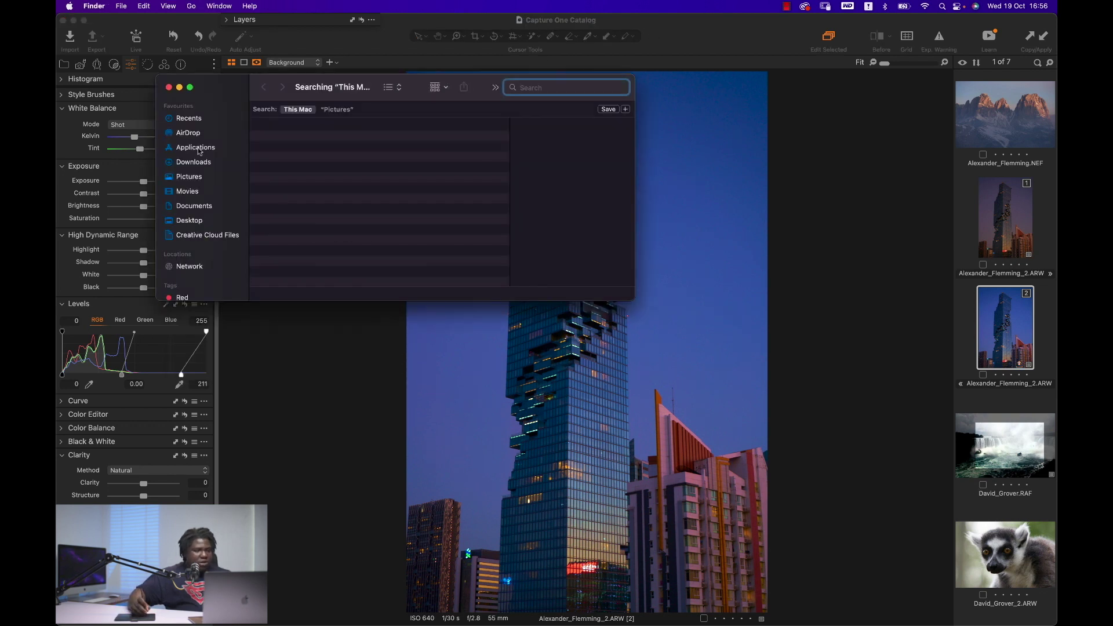
# In Finder, open the EXPORT X folder on the Desktop and compare the exported JPEG files and their sizes.
pyautogui.click(200, 220)
pyautogui.doubleClick(304, 126)
pyautogui.click(316, 134)
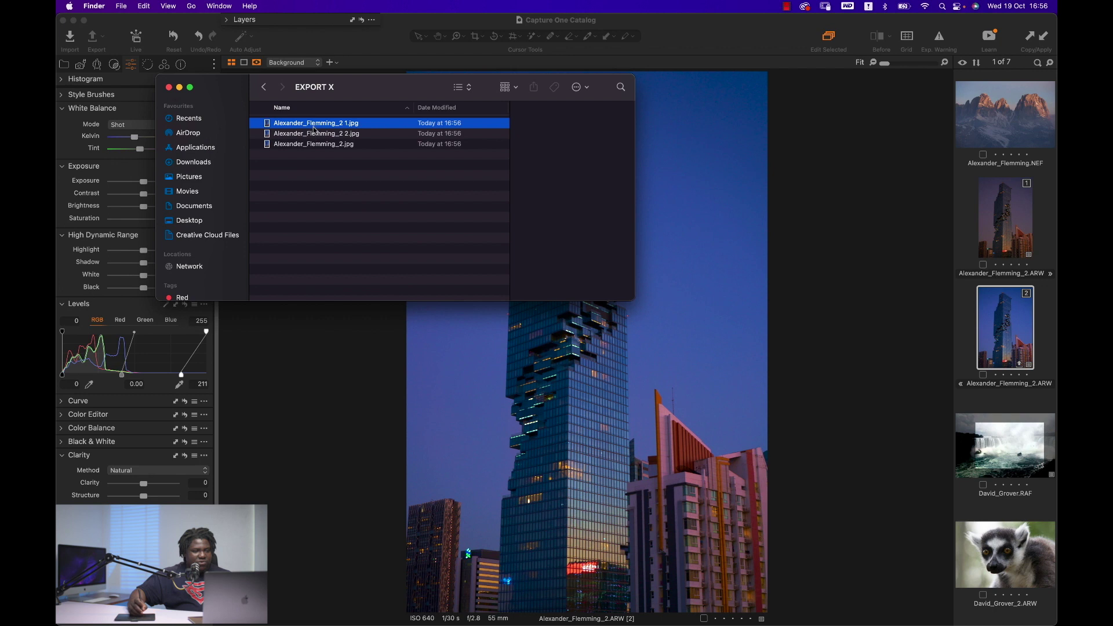
pyautogui.click(339, 145)
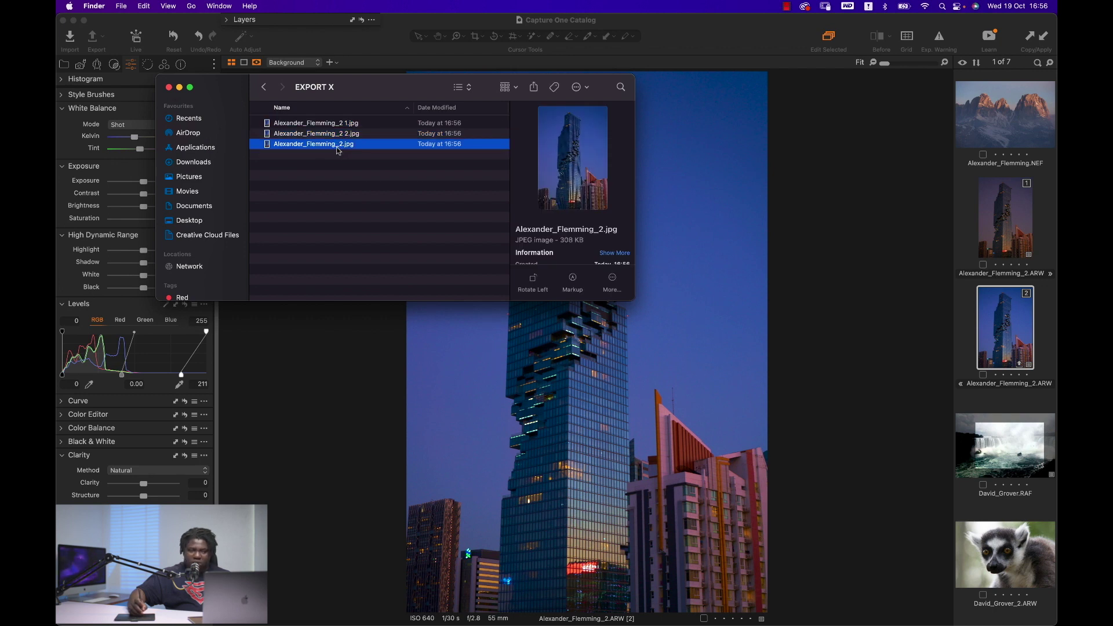
pyautogui.press('space')
pyautogui.press('space')
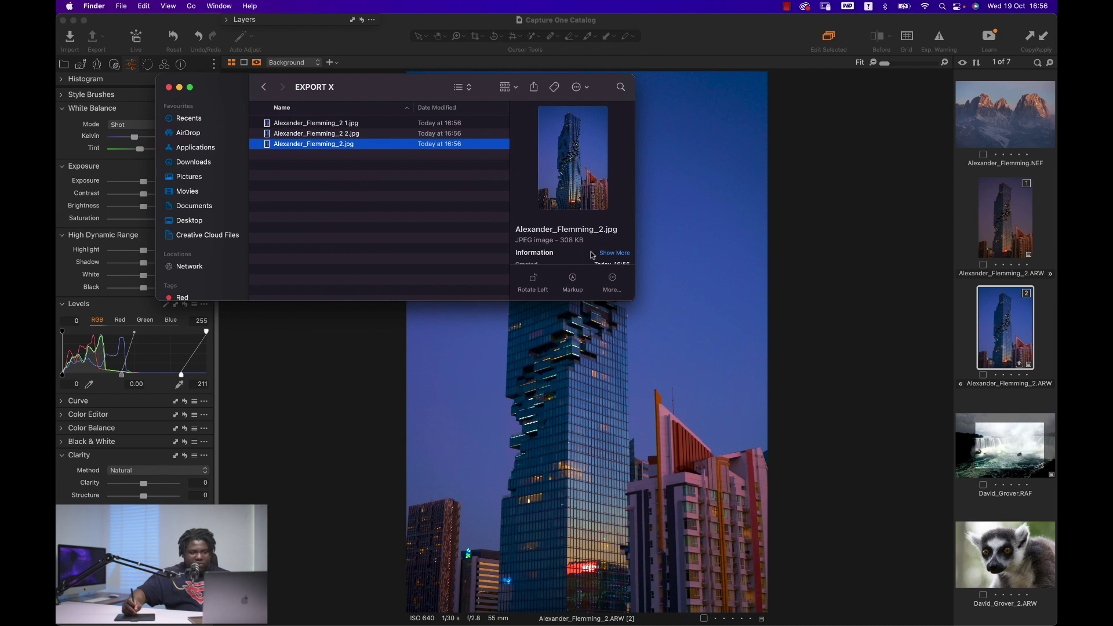
pyautogui.click(339, 134)
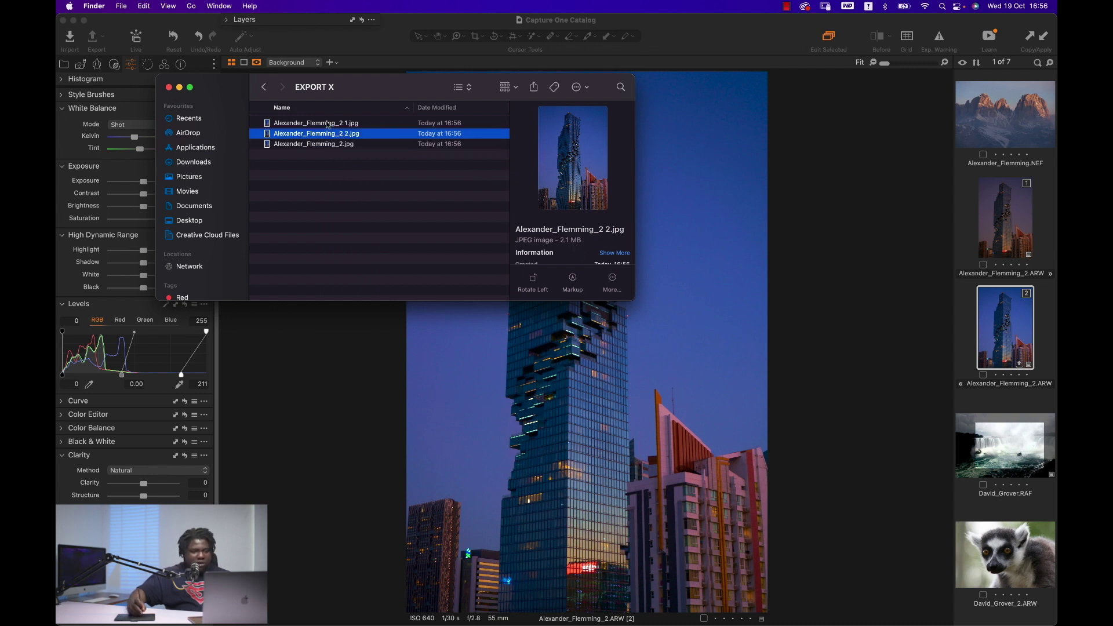
pyautogui.click(400, 124)
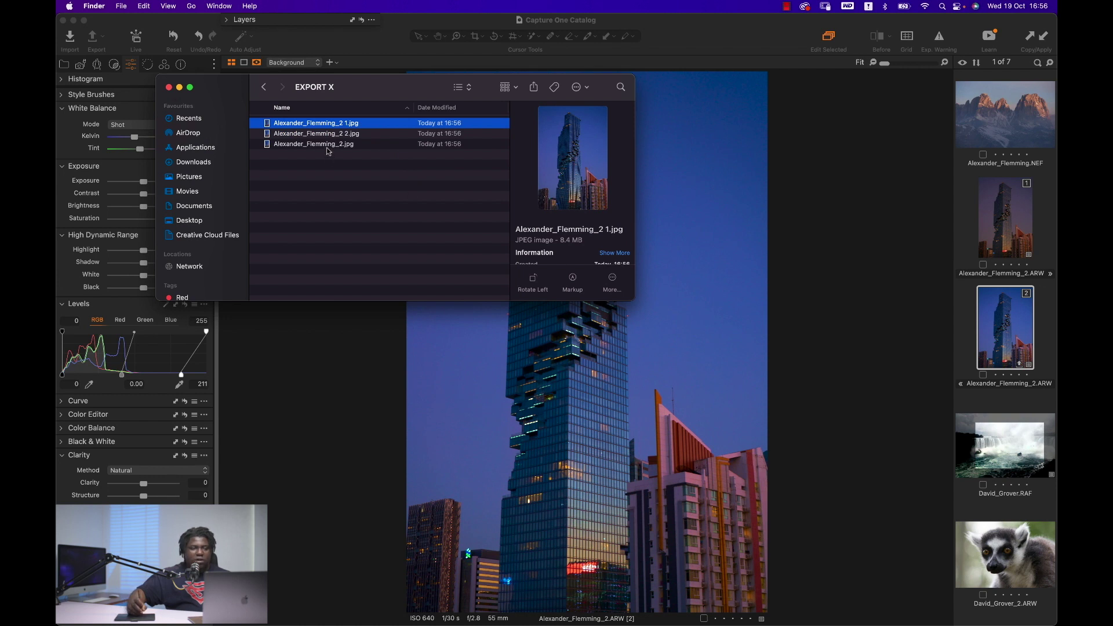
pyautogui.moveTo(328, 152); pyautogui.dragTo(342, 104)
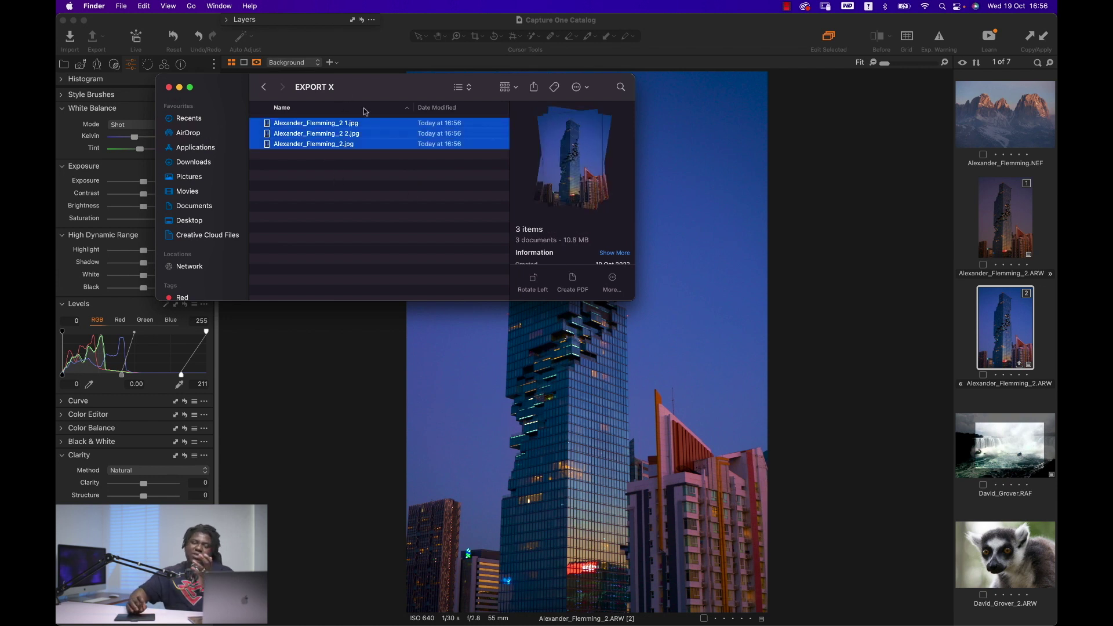